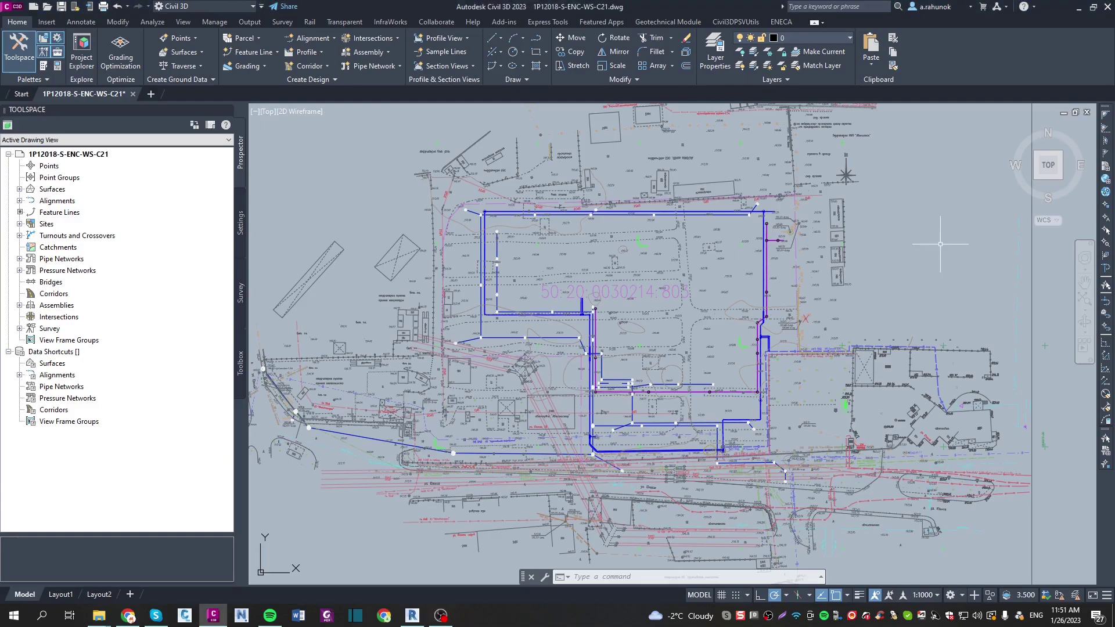
Open the Struc&Pipe export settings and set the export format to Ifc with version Ifc4Reference.
{"action": "left_click", "coordinate": [778, 22]}
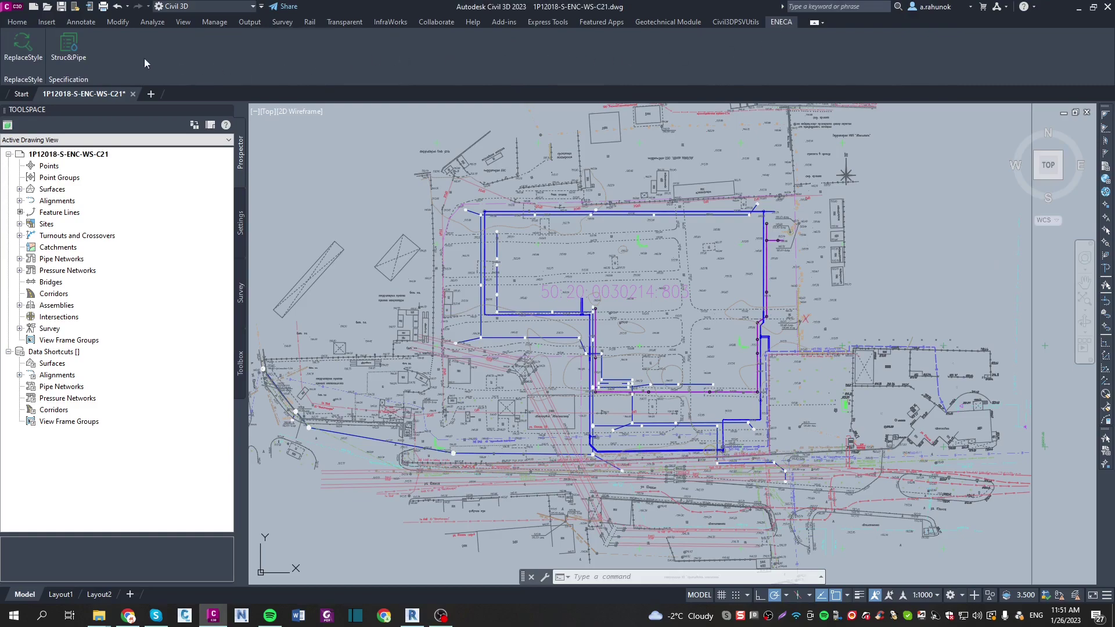
{"action": "left_click", "coordinate": [75, 62]}
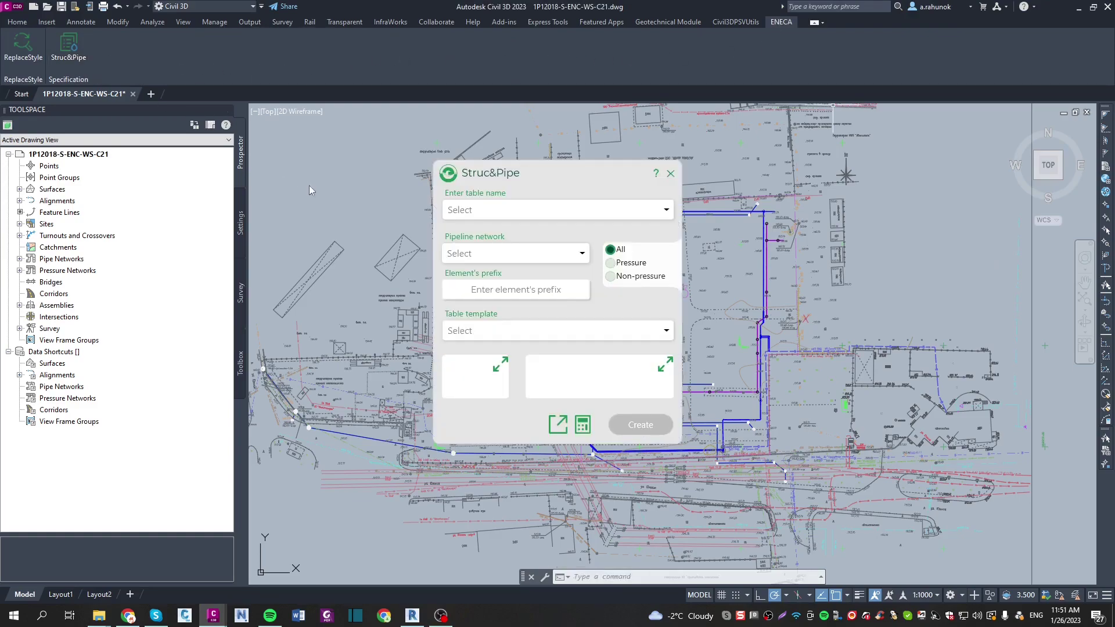
{"action": "left_click", "coordinate": [559, 425]}
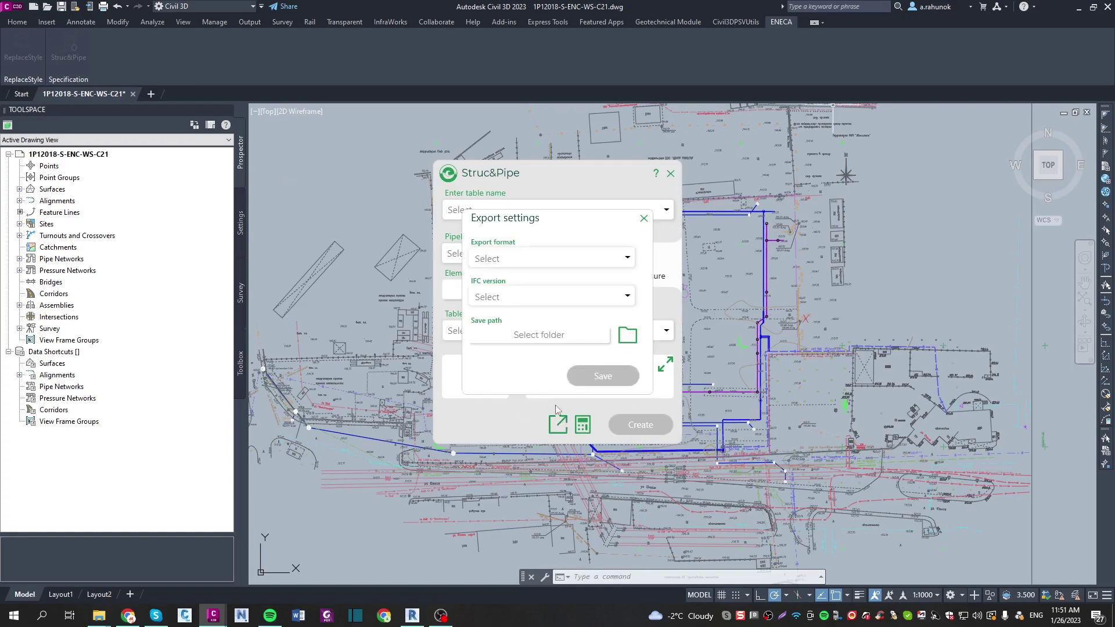
{"action": "left_click", "coordinate": [517, 262]}
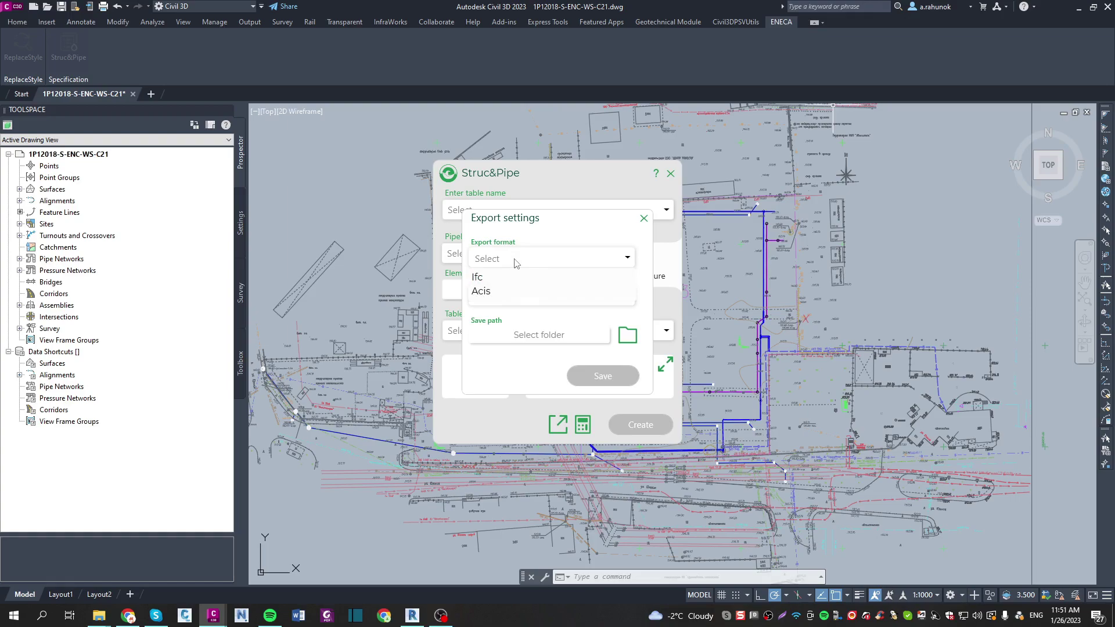
{"action": "left_click", "coordinate": [520, 277]}
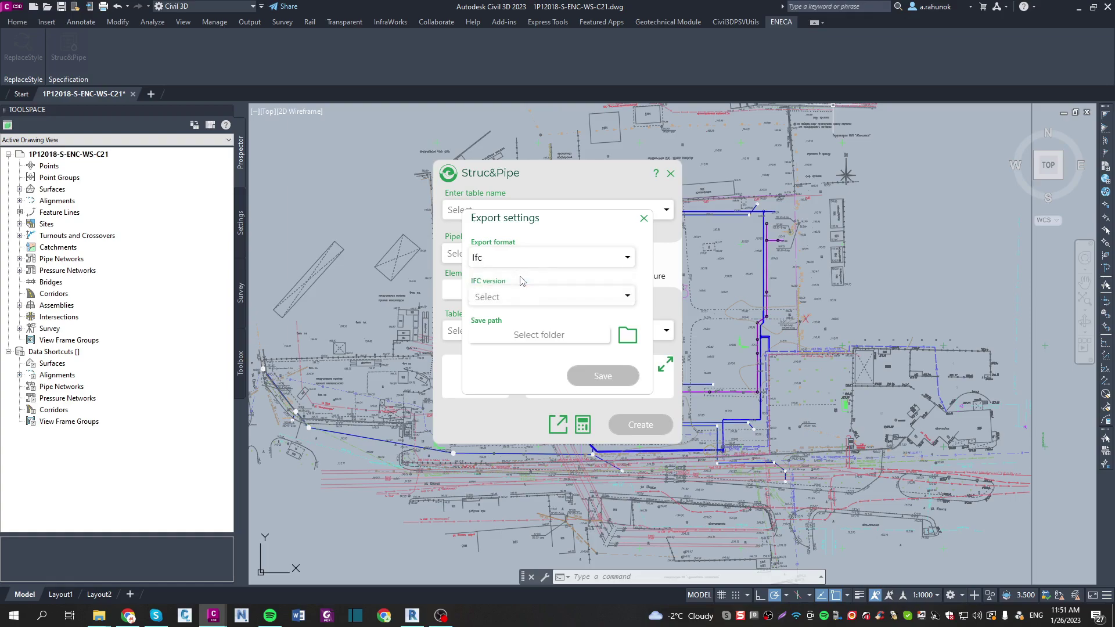
{"action": "left_click", "coordinate": [529, 297]}
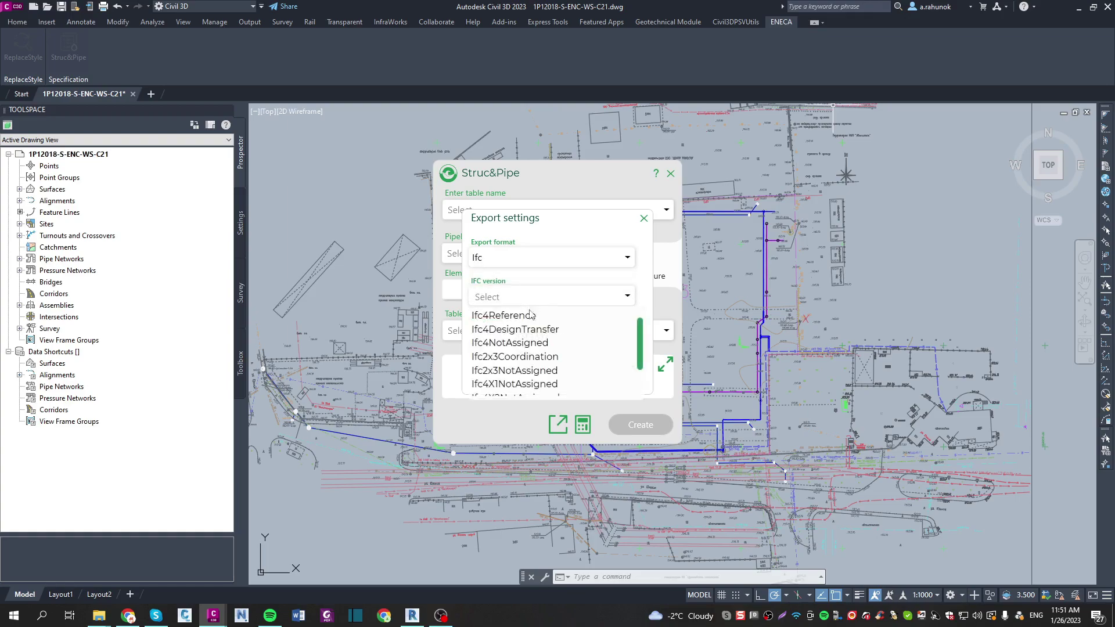
{"action": "left_click", "coordinate": [530, 317]}
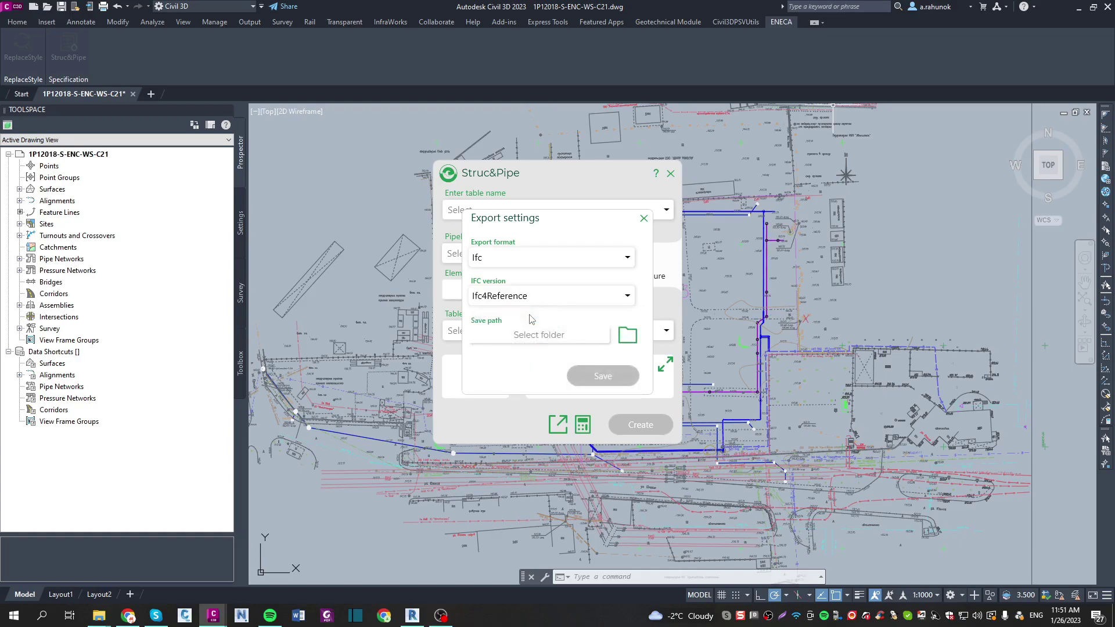
Set the export save path to the IFCtest folder on the Desktop.
{"action": "left_click", "coordinate": [630, 338]}
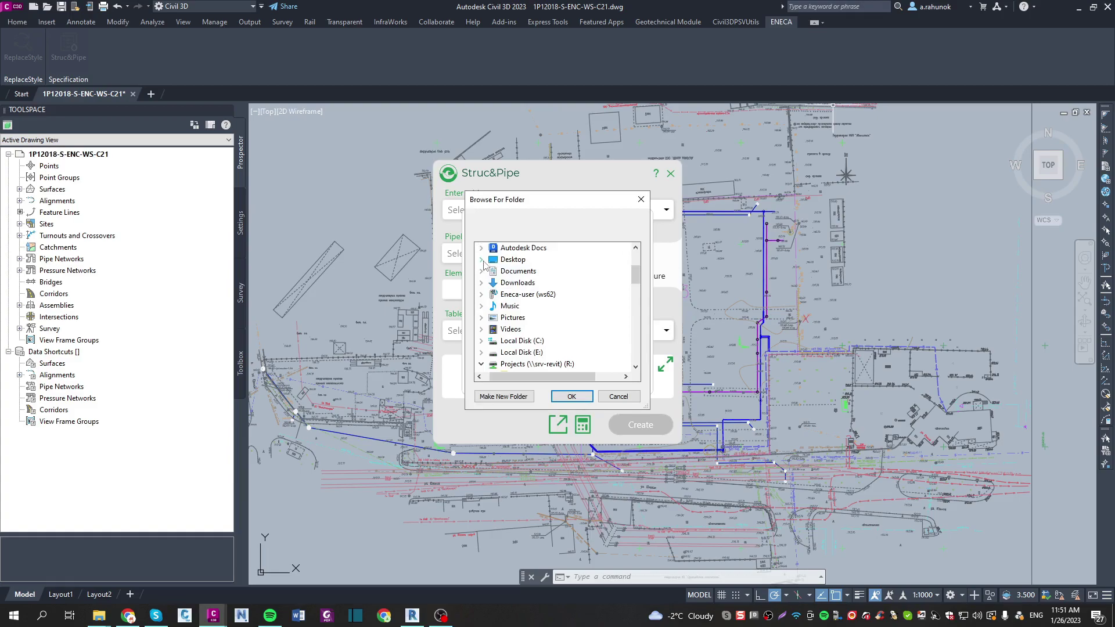
{"action": "left_click", "coordinate": [481, 260]}
{"action": "left_click", "coordinate": [521, 306]}
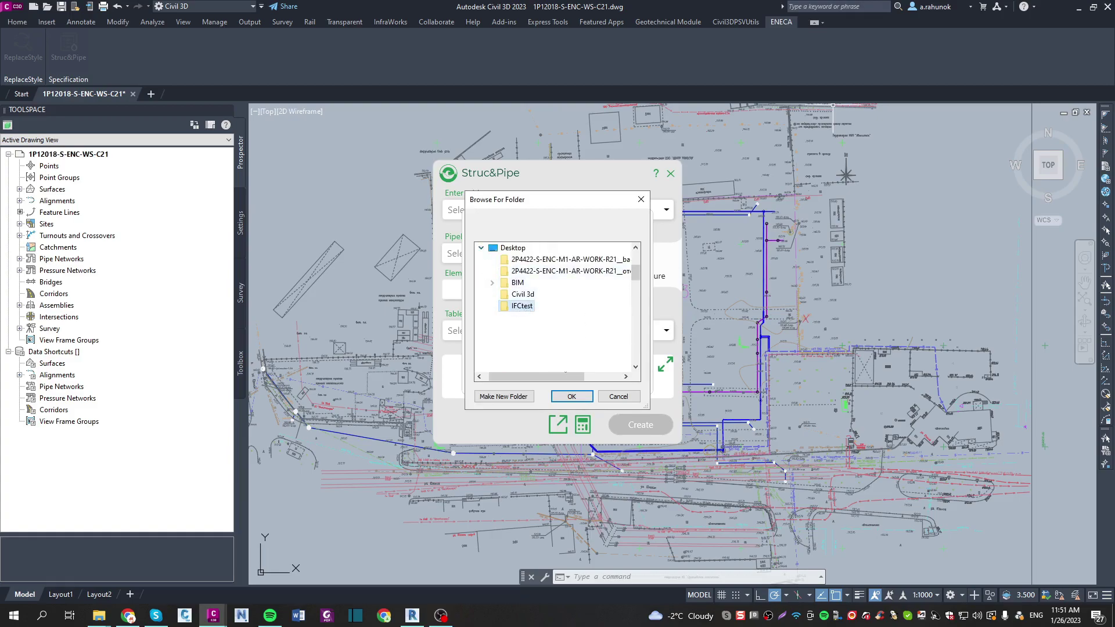
{"action": "left_click", "coordinate": [571, 396]}
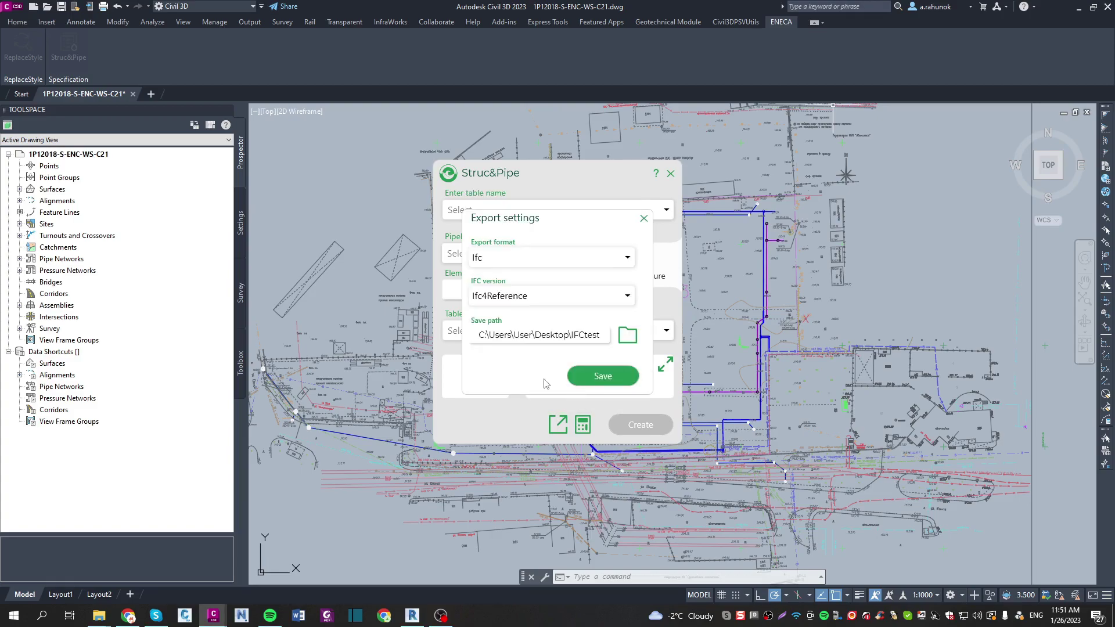
Export the drawing to IFC with these settings and close the Struc&Pipe plugin.
{"action": "left_click", "coordinate": [595, 379]}
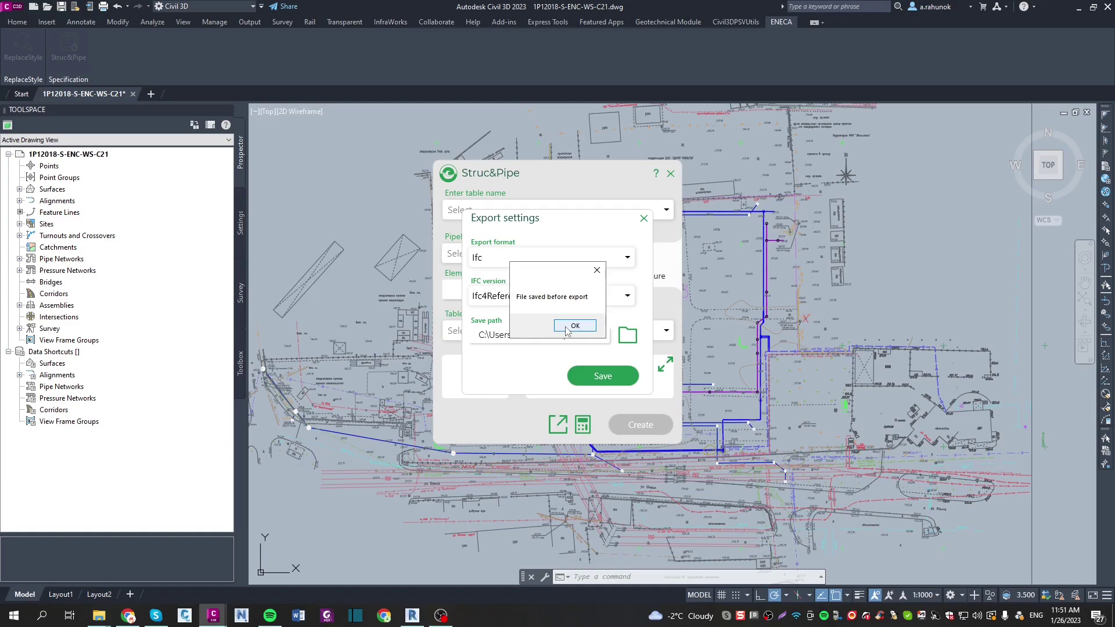
{"action": "left_click", "coordinate": [574, 327]}
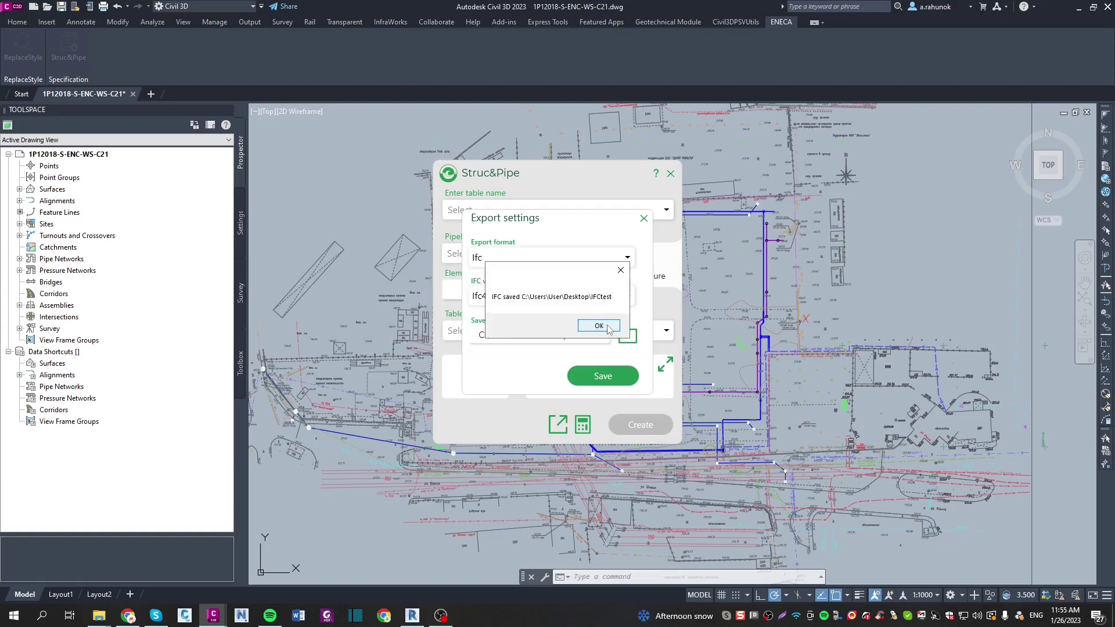
{"action": "left_click", "coordinate": [608, 324]}
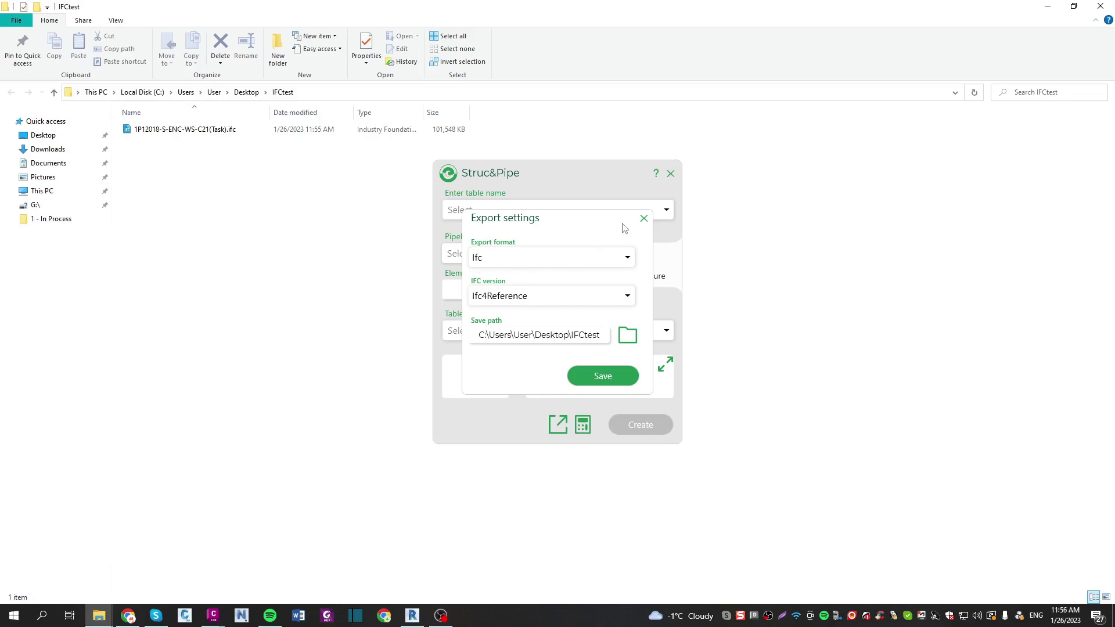
{"action": "left_click", "coordinate": [643, 217]}
{"action": "left_click", "coordinate": [670, 175]}
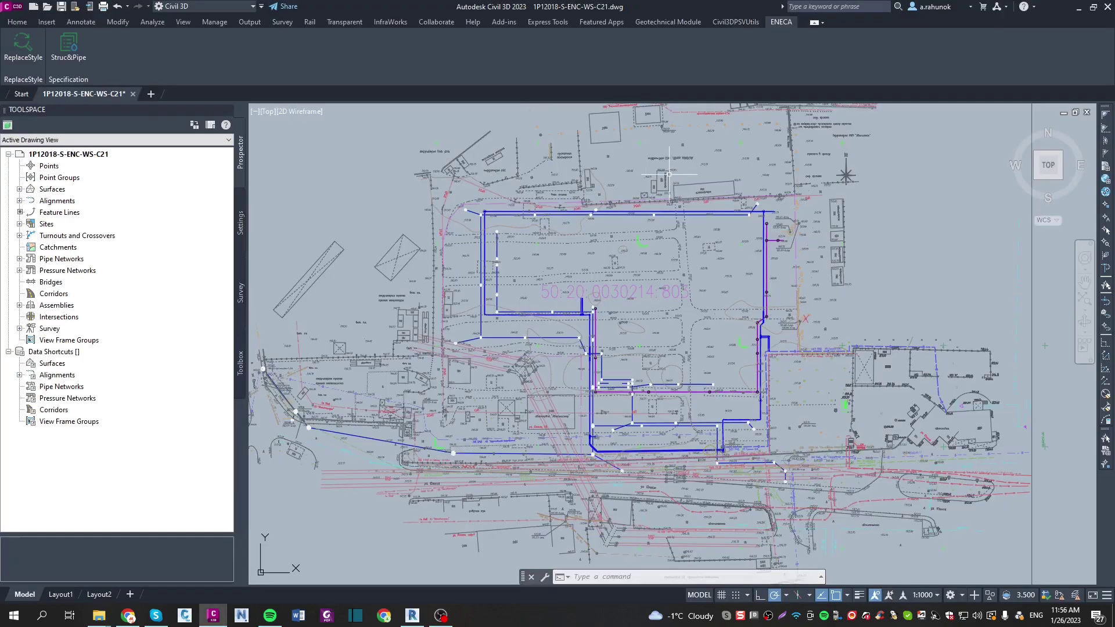
Switch to Revit and load the Desktop IFCtest folder as the source folder in the Eneca Links Manager.
{"action": "left_click", "coordinate": [412, 615]}
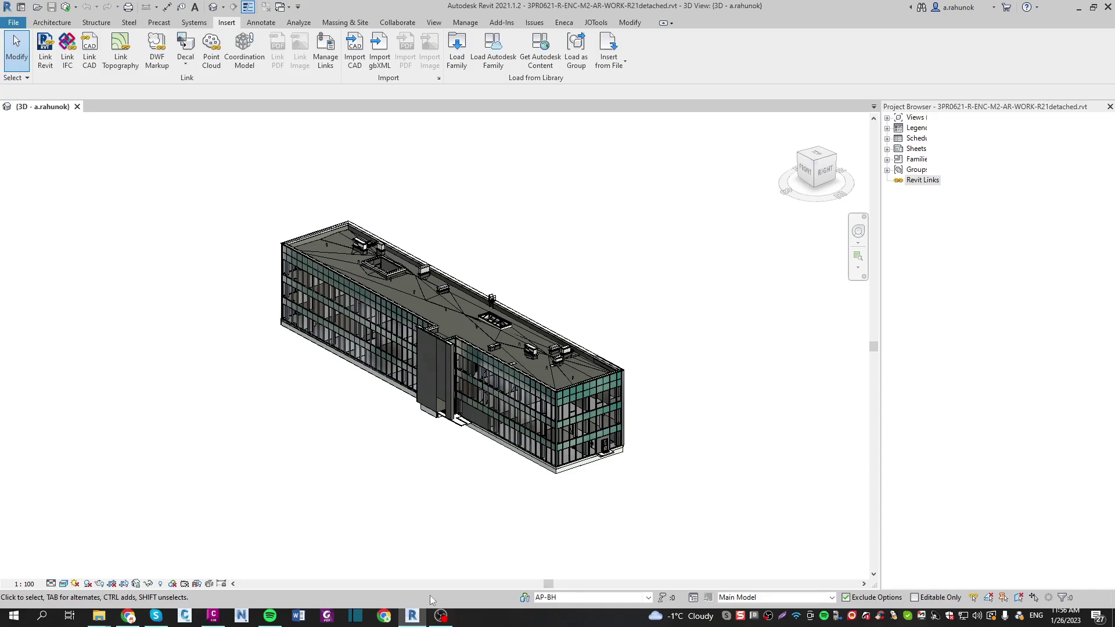
{"action": "mouse_move", "coordinate": [649, 300]}
{"action": "middle_mouse_down"}
{"action": "mouse_move", "coordinate": [661, 334]}
{"action": "mouse_move", "coordinate": [639, 315]}
{"action": "middle_mouse_up"}
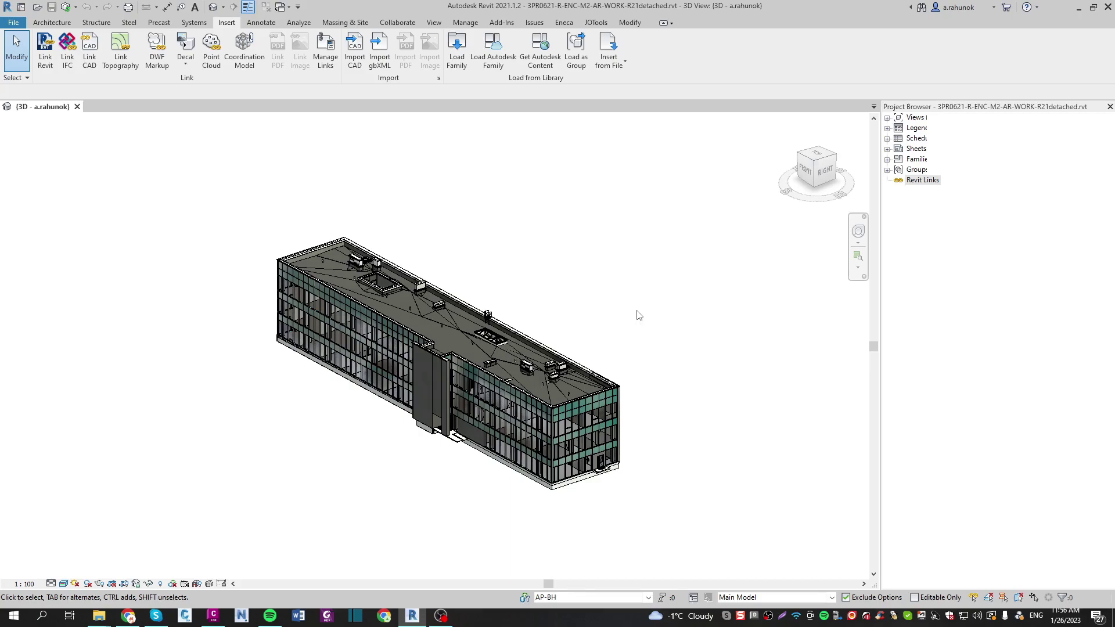
{"action": "left_click", "coordinate": [565, 24]}
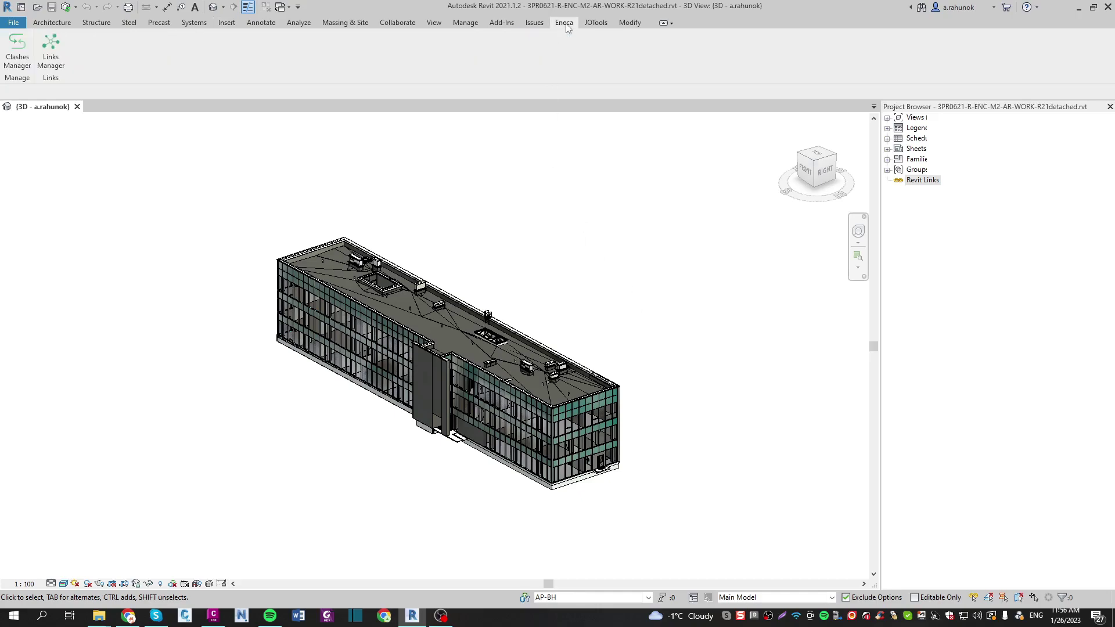
{"action": "left_click", "coordinate": [60, 64]}
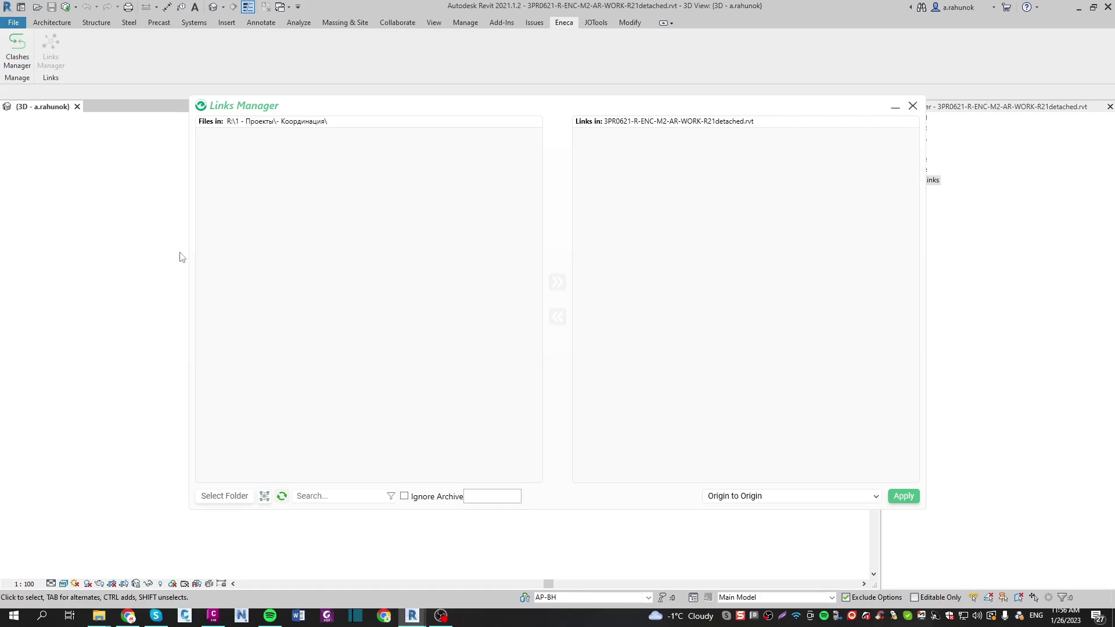
{"action": "left_click", "coordinate": [227, 497]}
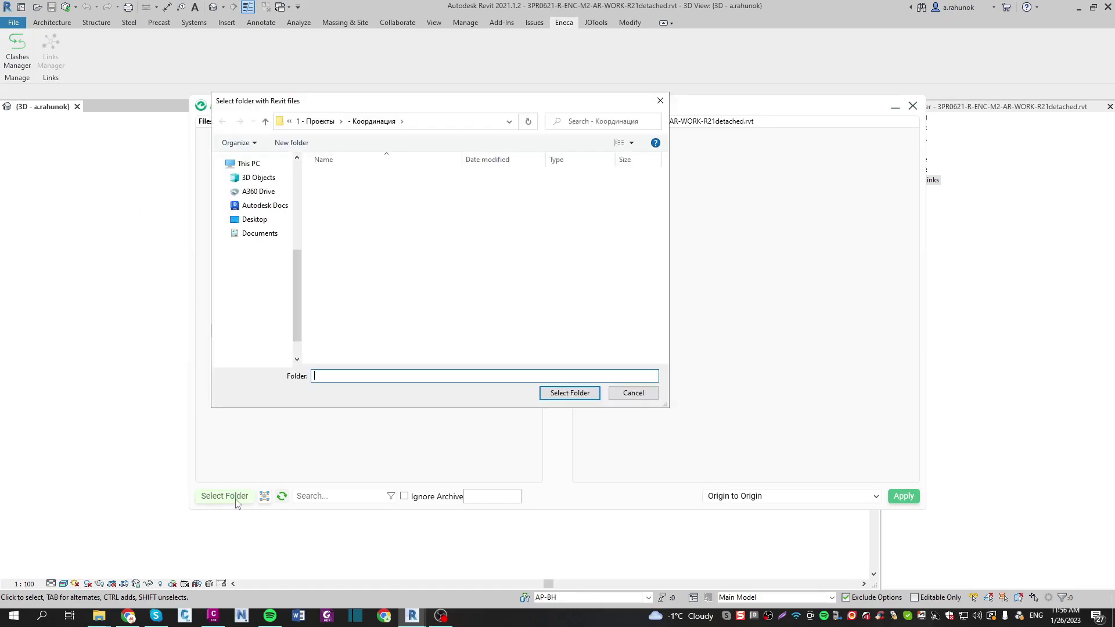
{"action": "left_click", "coordinate": [221, 220]}
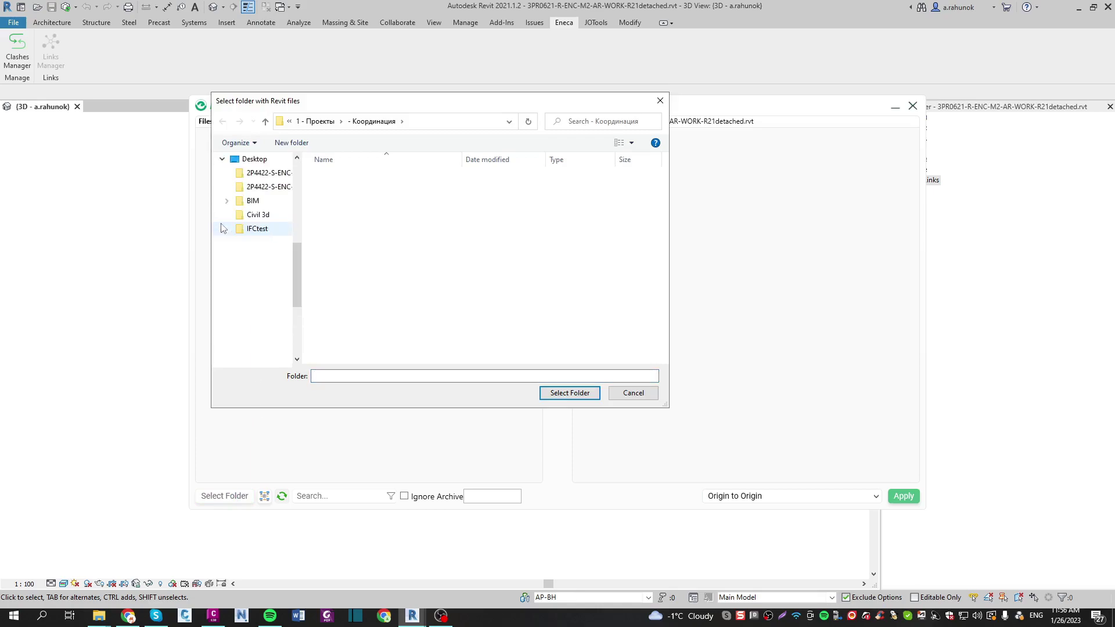
{"action": "left_click", "coordinate": [257, 229]}
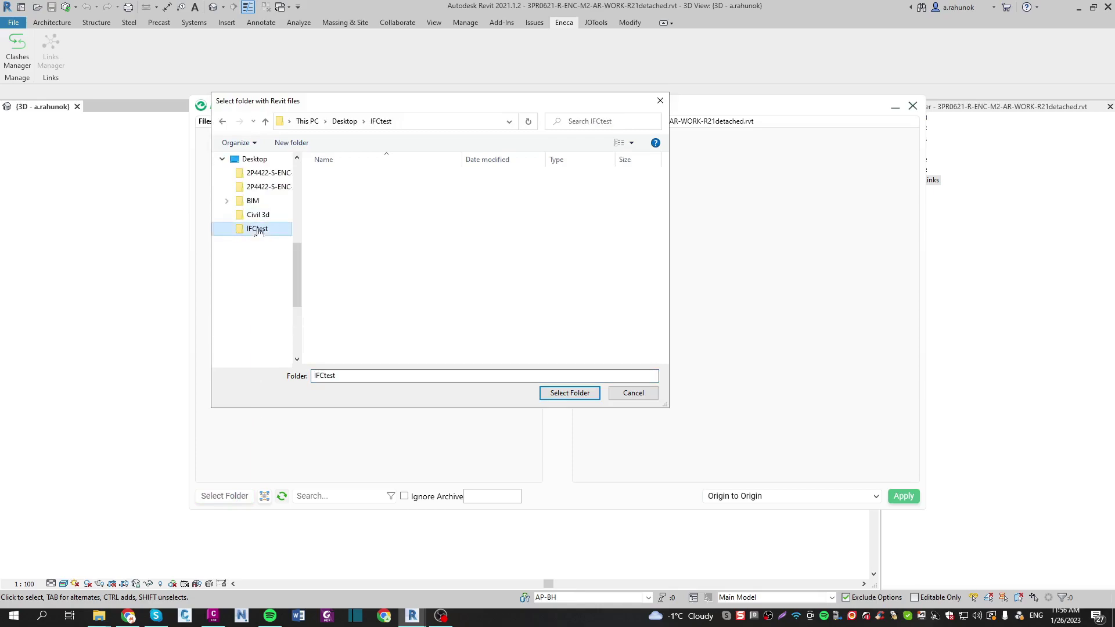
{"action": "left_click", "coordinate": [565, 395]}
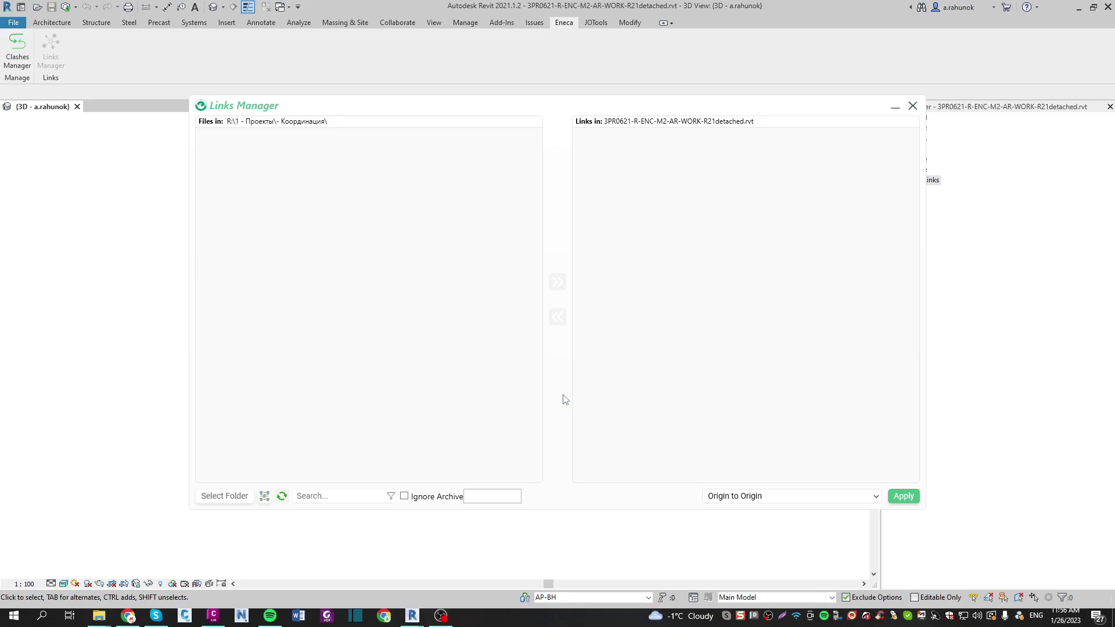
Link 1P12018-S-ENC-WS-C21(Task).ifc into the building model with Origin to Origin positioning and close the Links Manager.
{"action": "left_click", "coordinate": [339, 153]}
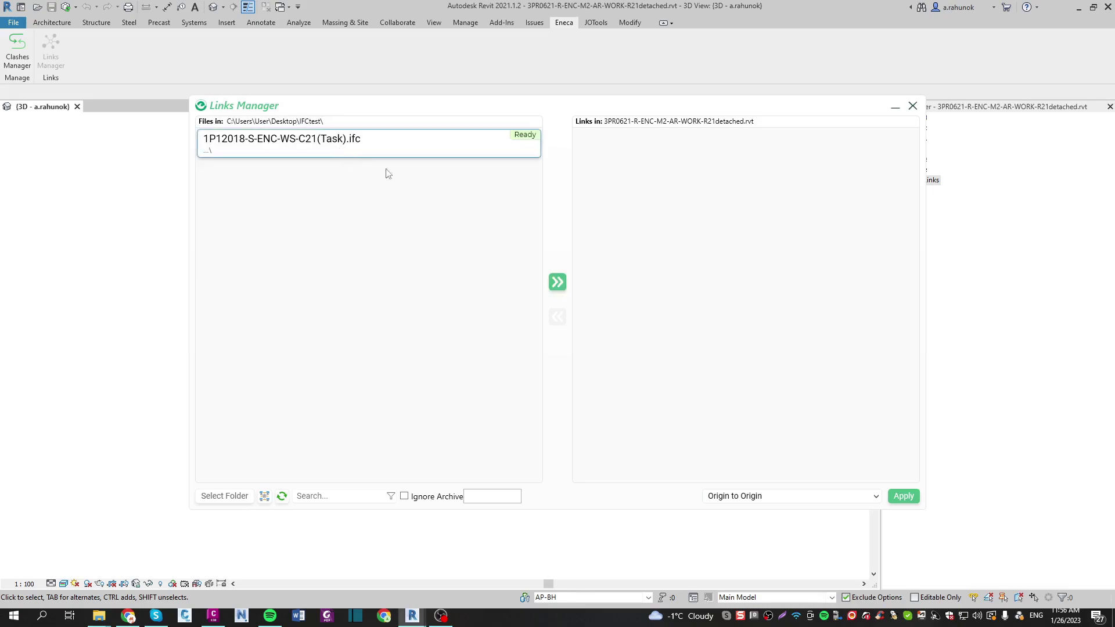
{"action": "left_click", "coordinate": [557, 283]}
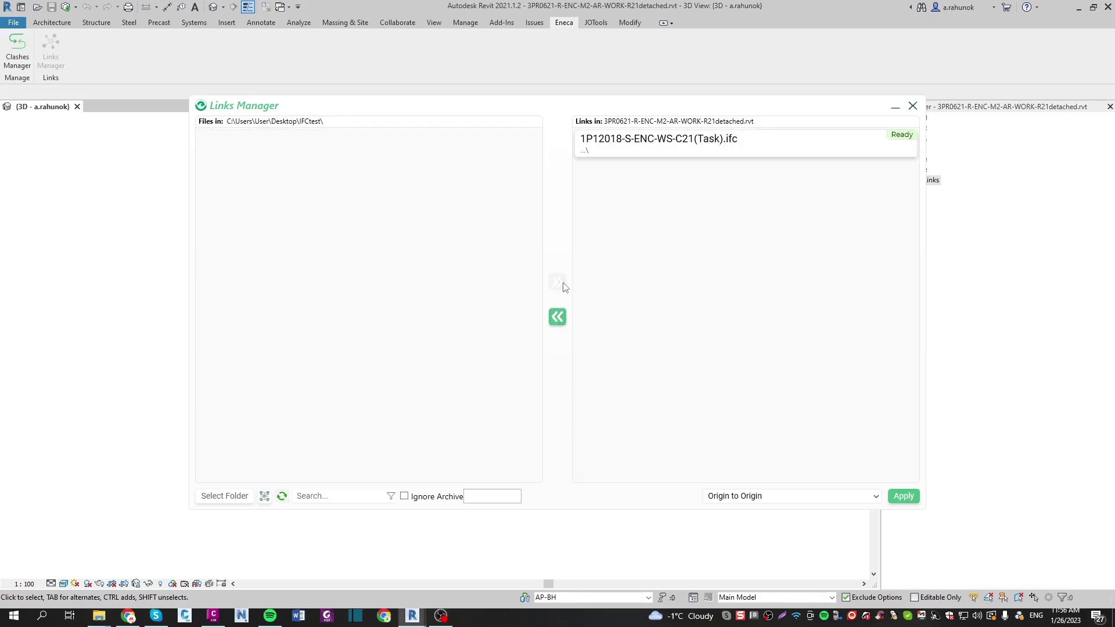
{"action": "left_click", "coordinate": [904, 497]}
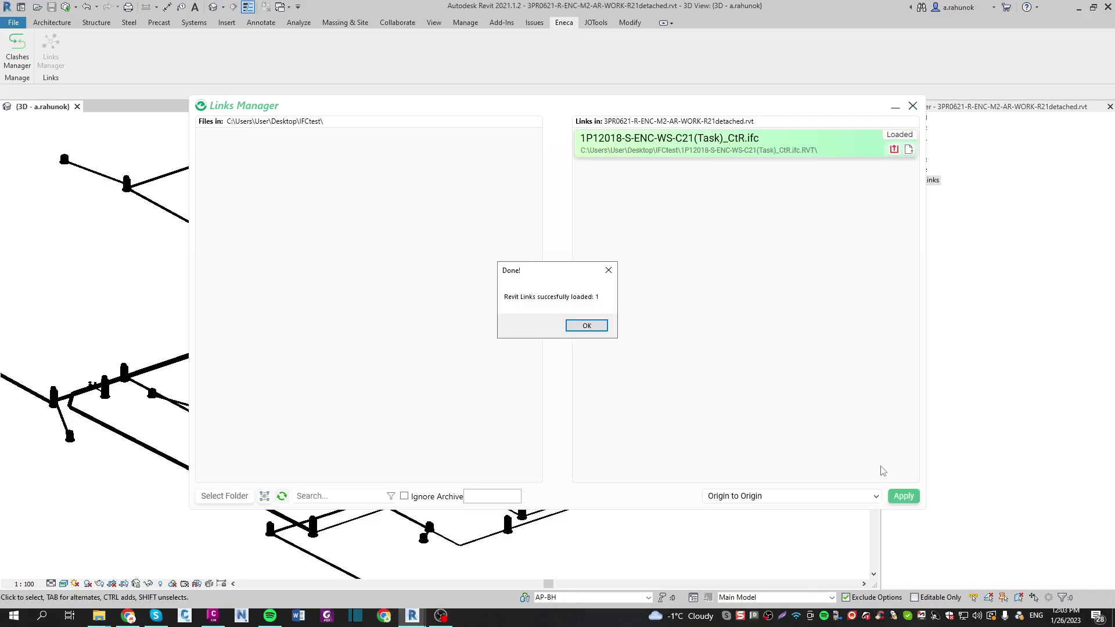
{"action": "left_click", "coordinate": [587, 326]}
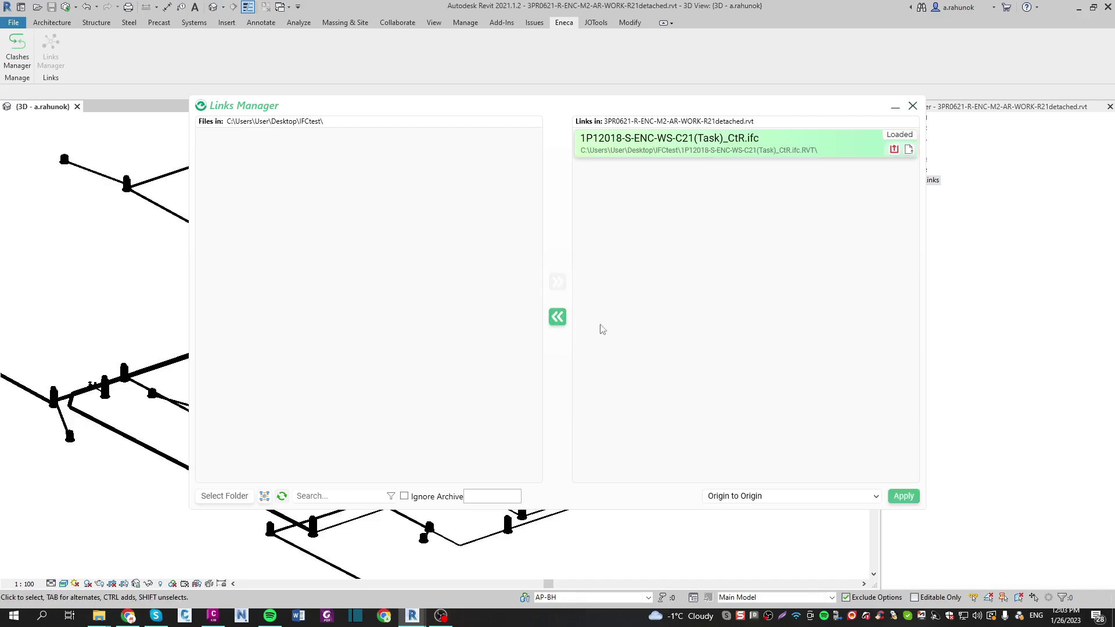
{"action": "left_click", "coordinate": [911, 107]}
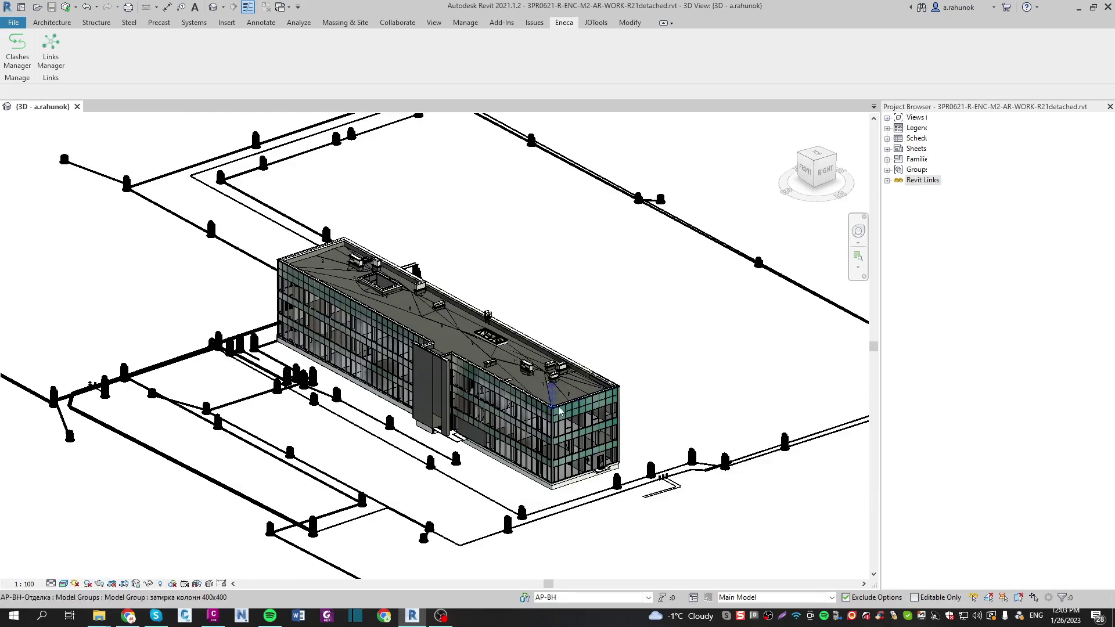
Examine the linked pipes and manholes around the building in the 3D view.
{"action": "middle_click_drag", "start_coordinate": [566, 375], "coordinate": [566, 298]}
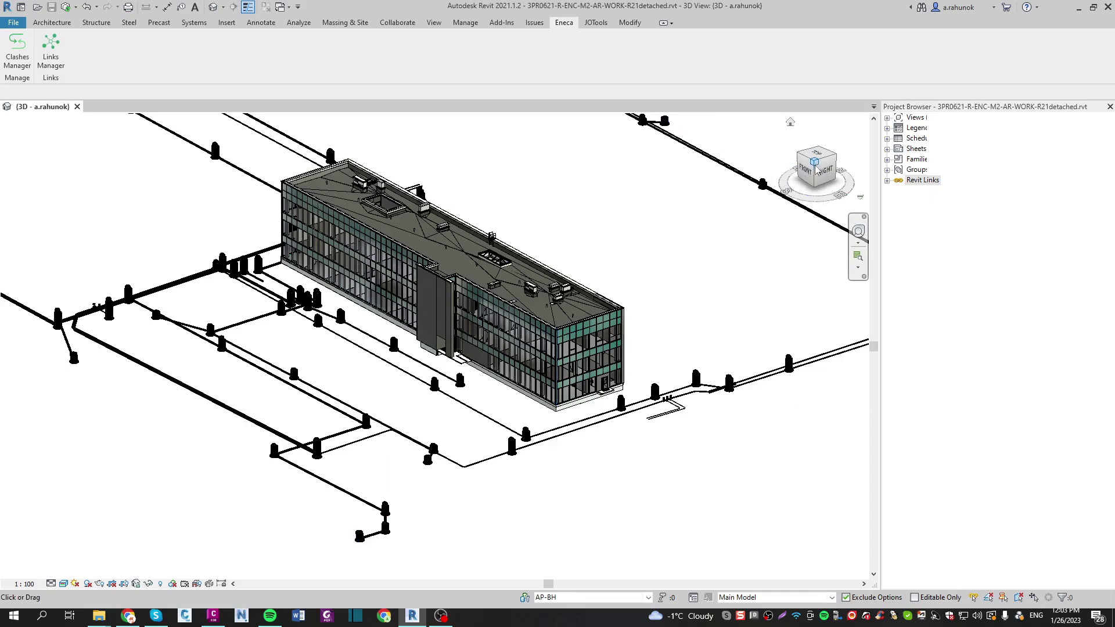
{"action": "left_click_drag", "start_coordinate": [816, 168], "coordinate": [817, 175]}
{"action": "scroll", "coordinate": [492, 401], "scroll_direction": "up", "scroll_amount": 5}
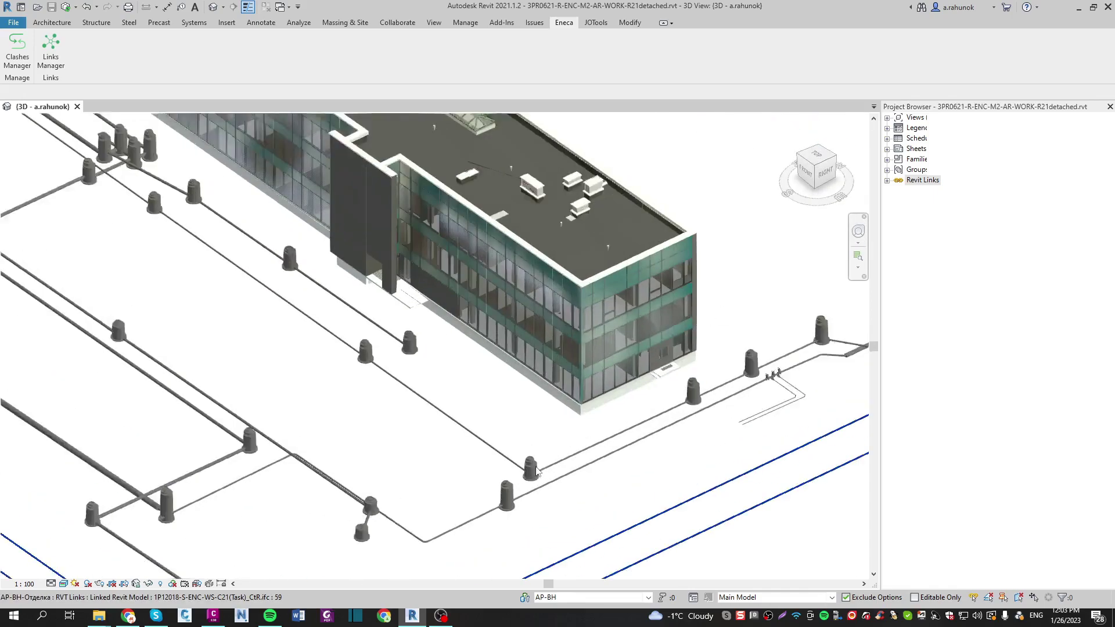
{"action": "scroll", "coordinate": [373, 435], "scroll_direction": "down", "scroll_amount": 3}
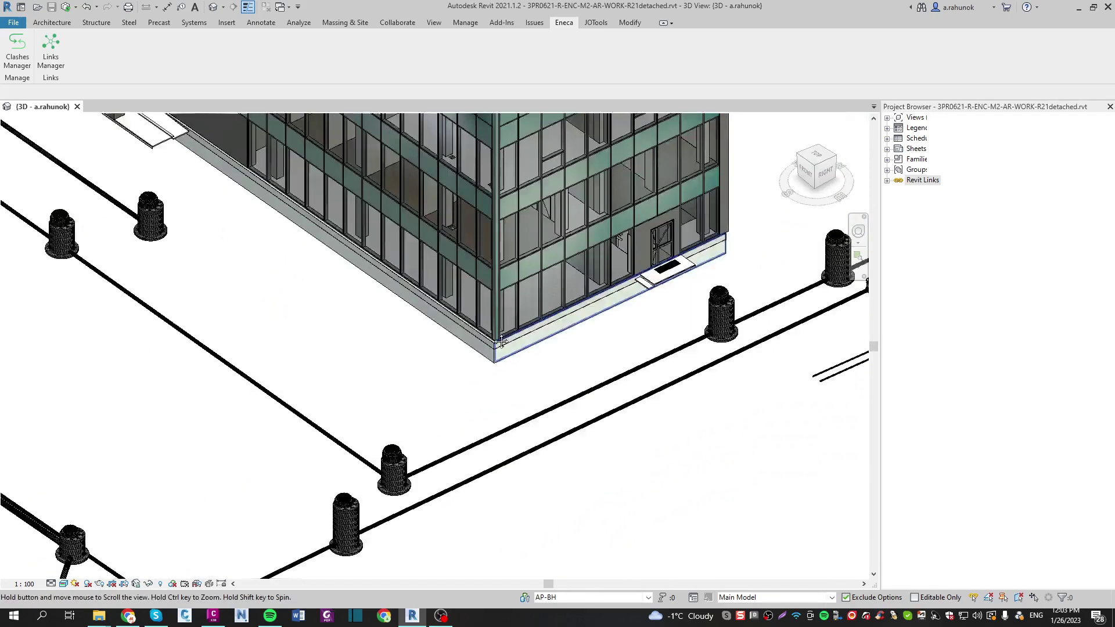
{"action": "middle_click_drag", "start_coordinate": [374, 436], "coordinate": [311, 366], "text": "shift"}
{"action": "scroll", "coordinate": [441, 384], "scroll_direction": "up", "scroll_amount": 4}
{"action": "middle_click_drag", "start_coordinate": [579, 384], "coordinate": [622, 345]}
{"action": "scroll", "coordinate": [555, 437], "scroll_direction": "down", "scroll_amount": 6}
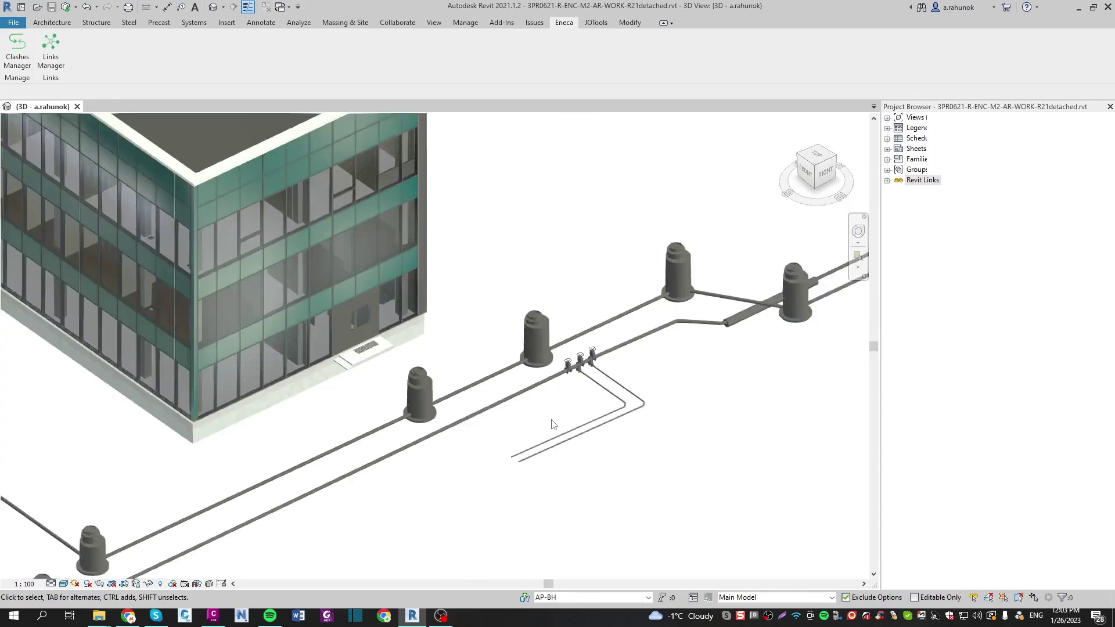
Place a spot elevation with a leader on the open end of the thin branch pipe beside the building.
{"action": "scroll", "coordinate": [582, 463], "scroll_direction": "up", "scroll_amount": 6}
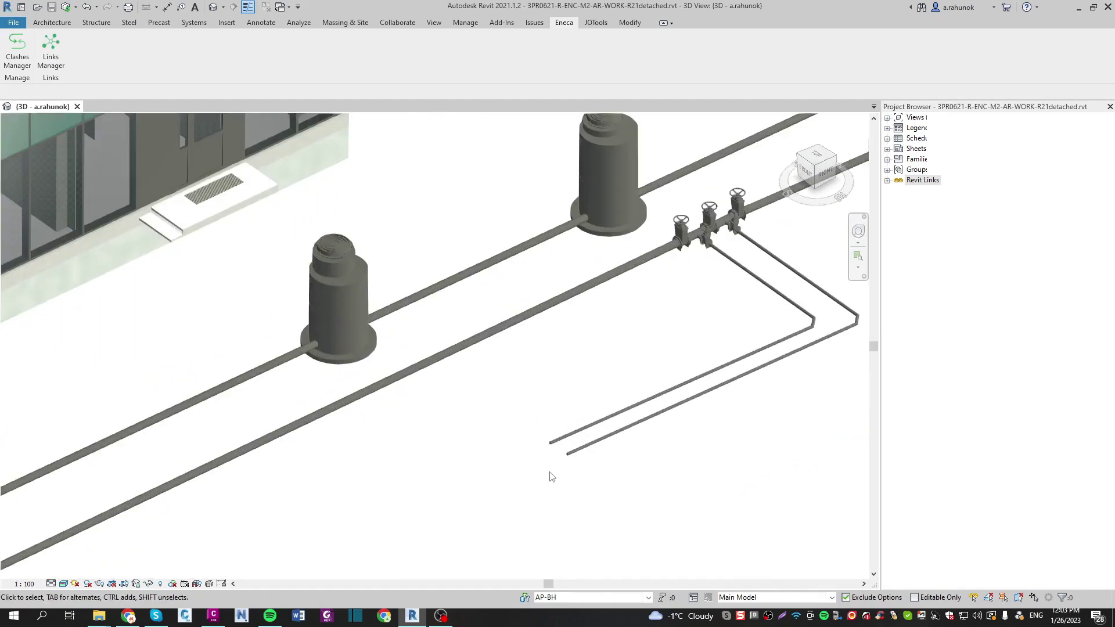
{"action": "scroll", "coordinate": [569, 471], "scroll_direction": "up", "scroll_amount": 2}
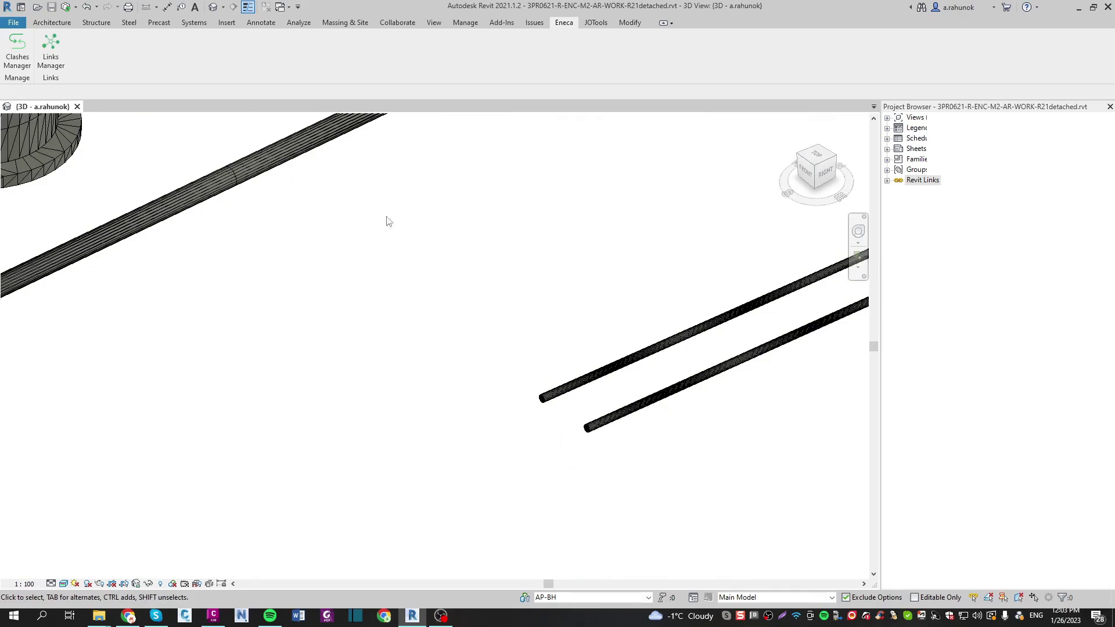
{"action": "left_click", "coordinate": [260, 23]}
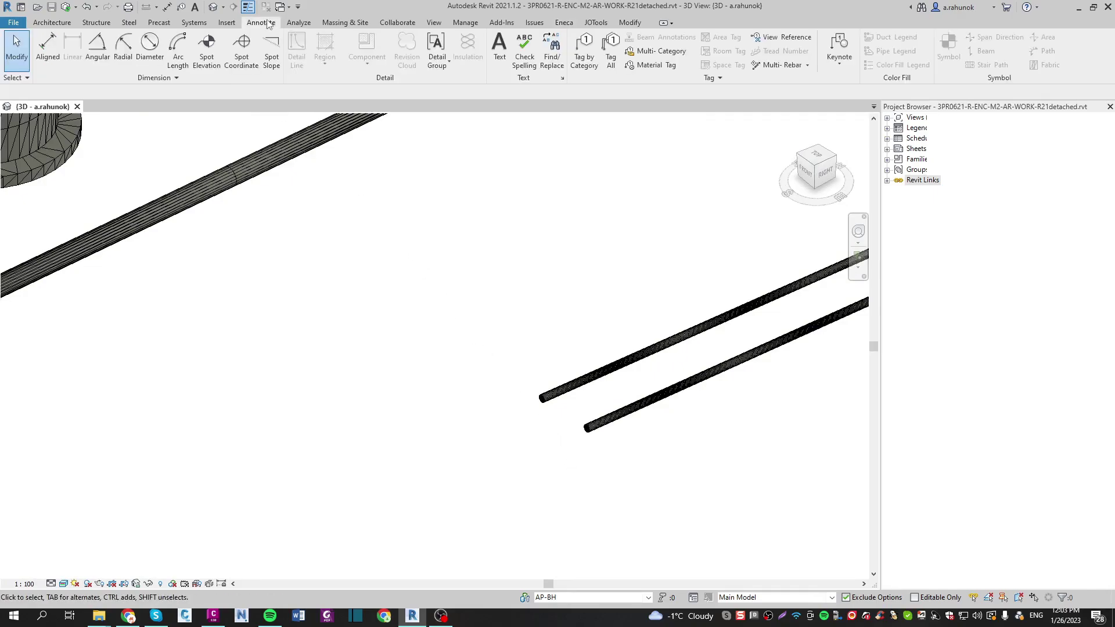
{"action": "left_click", "coordinate": [206, 44]}
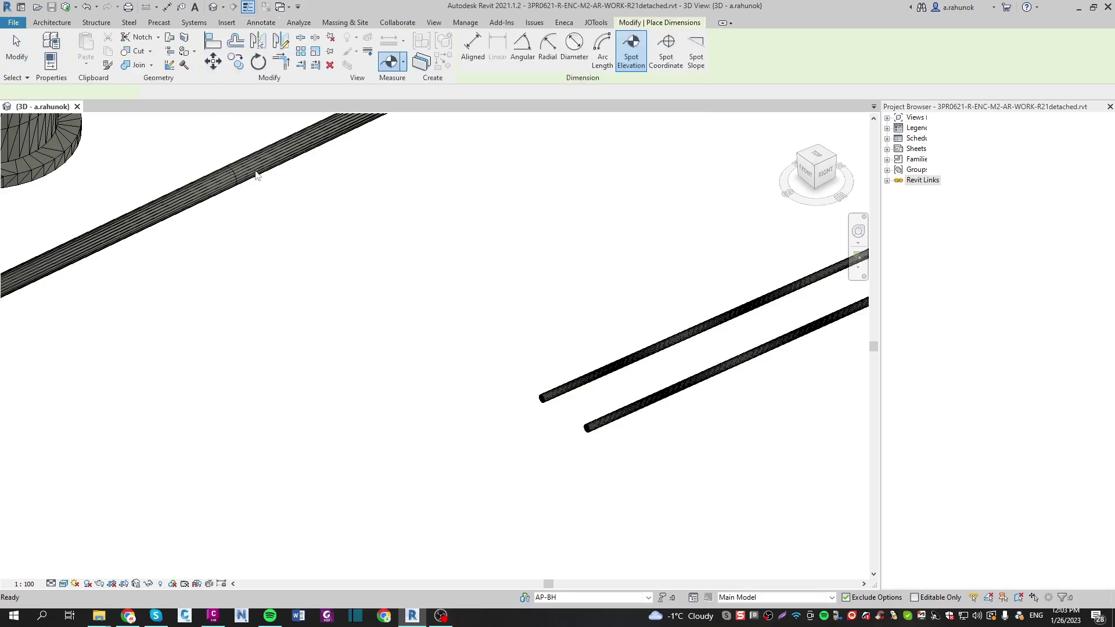
{"action": "scroll", "coordinate": [521, 419], "scroll_direction": "up", "scroll_amount": 3}
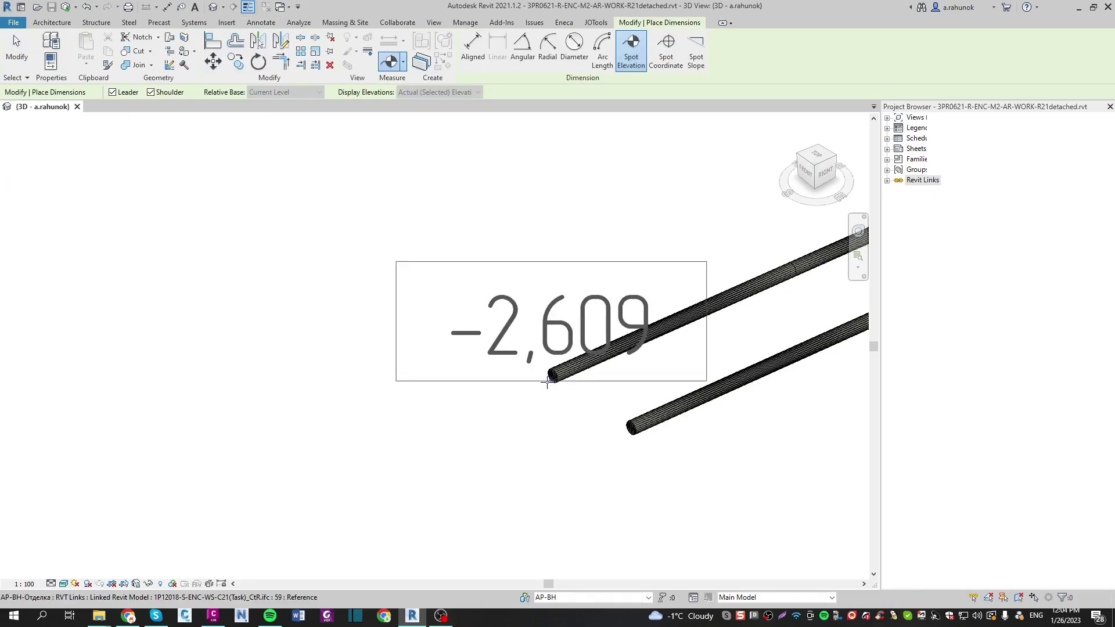
{"action": "left_click", "coordinate": [460, 323]}
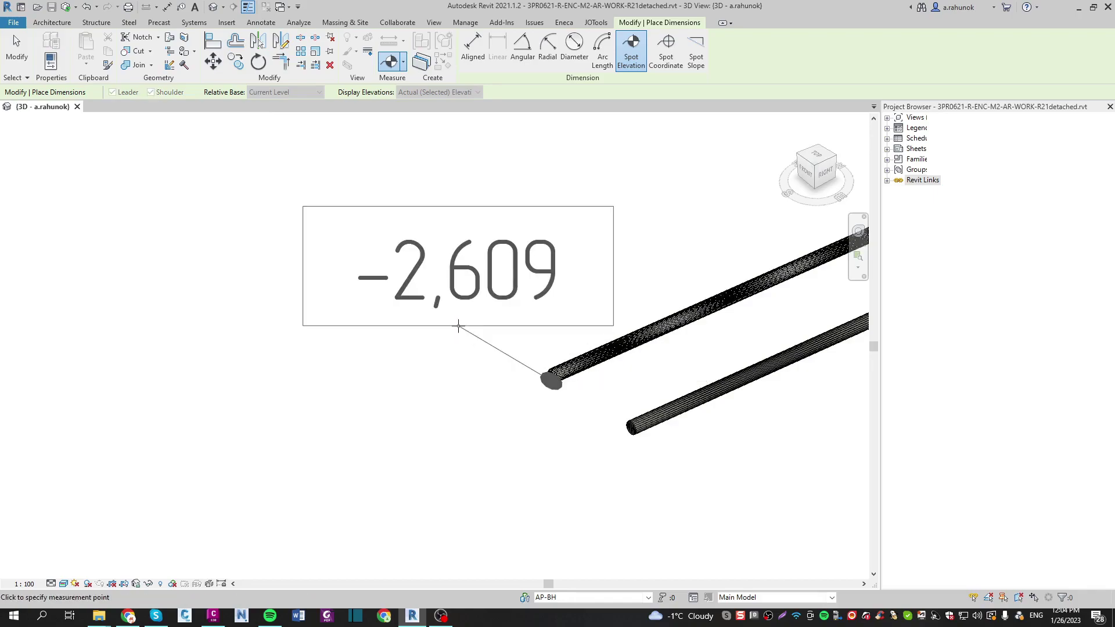
{"action": "left_click", "coordinate": [397, 310]}
{"action": "key", "text": "Escape"}
{"action": "key", "text": "Escape"}
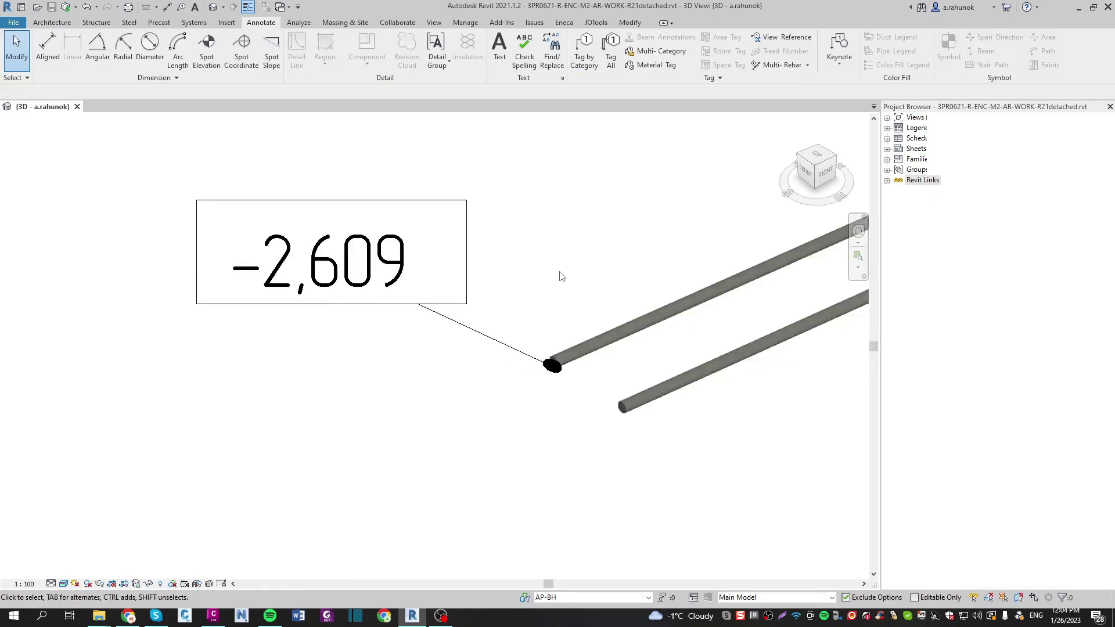
Examine the linked pipe runs, manholes and valve fittings around the building from the top view.
{"action": "scroll", "coordinate": [476, 347], "scroll_direction": "down", "scroll_amount": 5}
{"action": "middle_click_drag", "start_coordinate": [476, 347], "coordinate": [348, 455]}
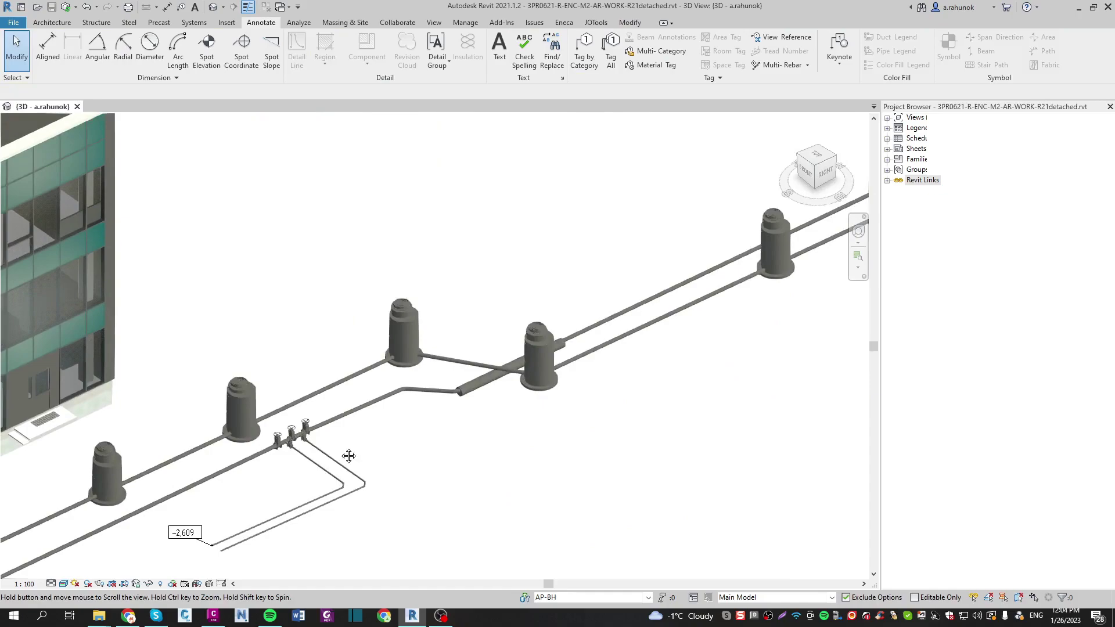
{"action": "left_click", "coordinate": [824, 172]}
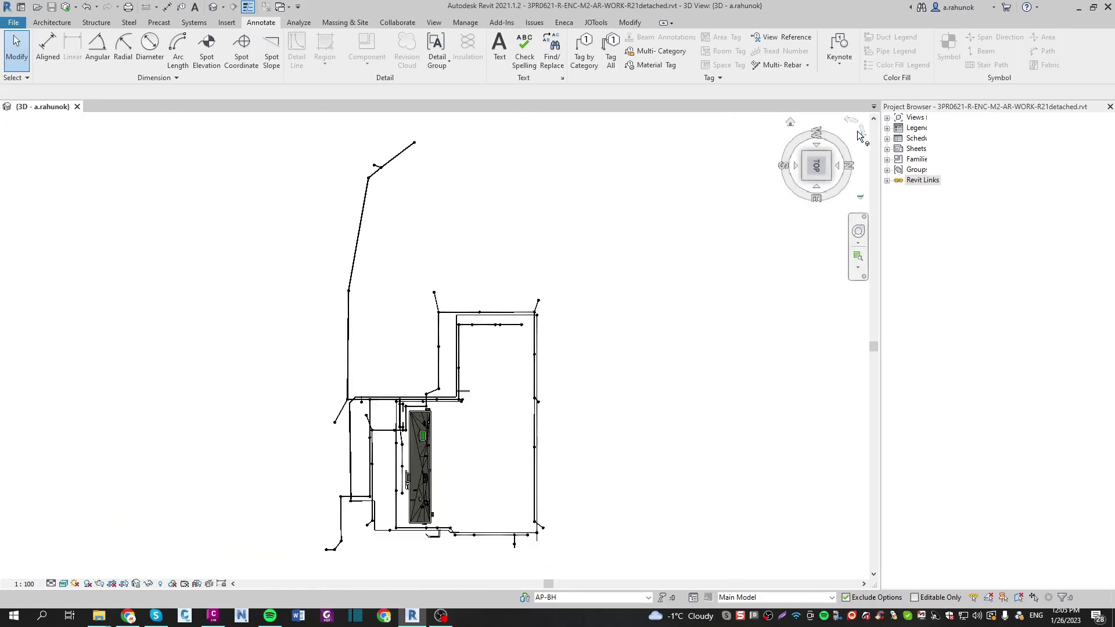
{"action": "scroll", "coordinate": [654, 419], "scroll_direction": "up", "scroll_amount": 4}
{"action": "scroll", "coordinate": [654, 419], "scroll_direction": "up", "scroll_amount": 5}
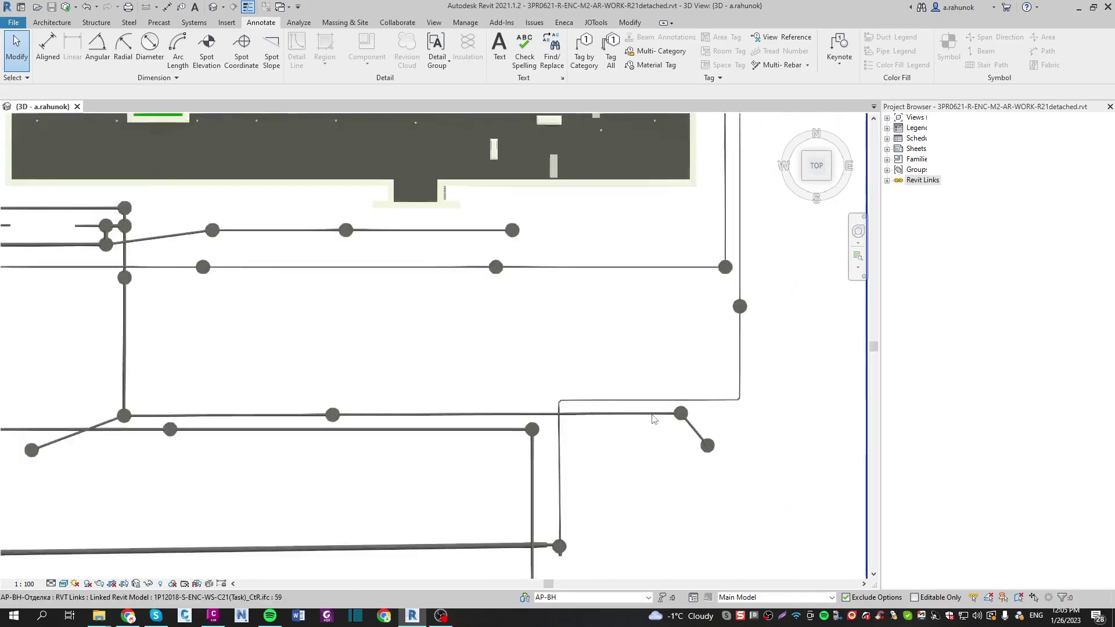
{"action": "middle_click_drag", "start_coordinate": [540, 186], "coordinate": [764, 418]}
{"action": "middle_click_drag", "start_coordinate": [296, 382], "coordinate": [751, 500]}
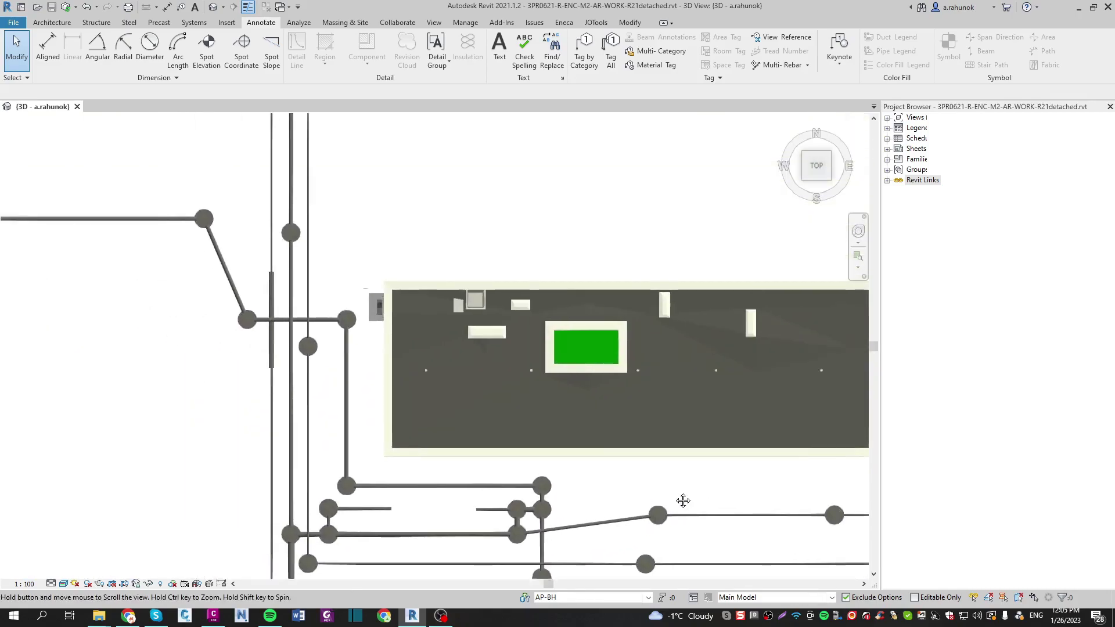
{"action": "middle_click_drag", "start_coordinate": [458, 246], "coordinate": [667, 458]}
{"action": "scroll", "coordinate": [476, 295], "scroll_direction": "up", "scroll_amount": 3}
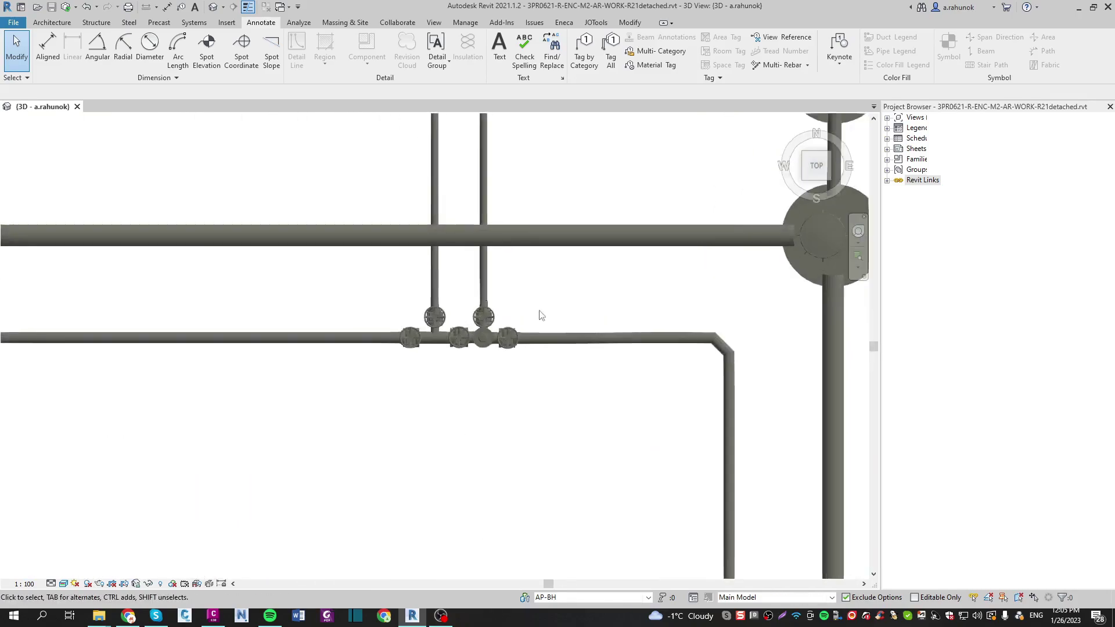
Examine the whole linked network against the building in an angled 3D view, especially around the front and right facades.
{"action": "middle_click_drag", "start_coordinate": [538, 316], "coordinate": [605, 438], "text": "shift"}
{"action": "scroll", "coordinate": [605, 438], "scroll_direction": "down", "scroll_amount": 4}
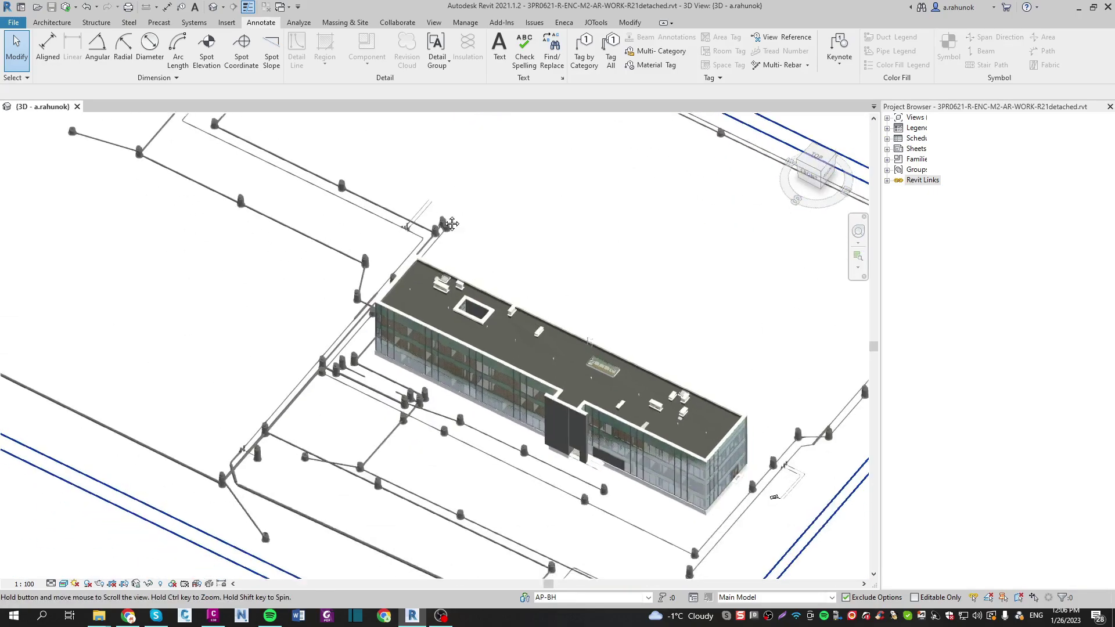
{"action": "scroll", "coordinate": [418, 182], "scroll_direction": "up", "scroll_amount": 1}
{"action": "middle_click_drag", "start_coordinate": [418, 181], "coordinate": [630, 342], "text": "shift"}
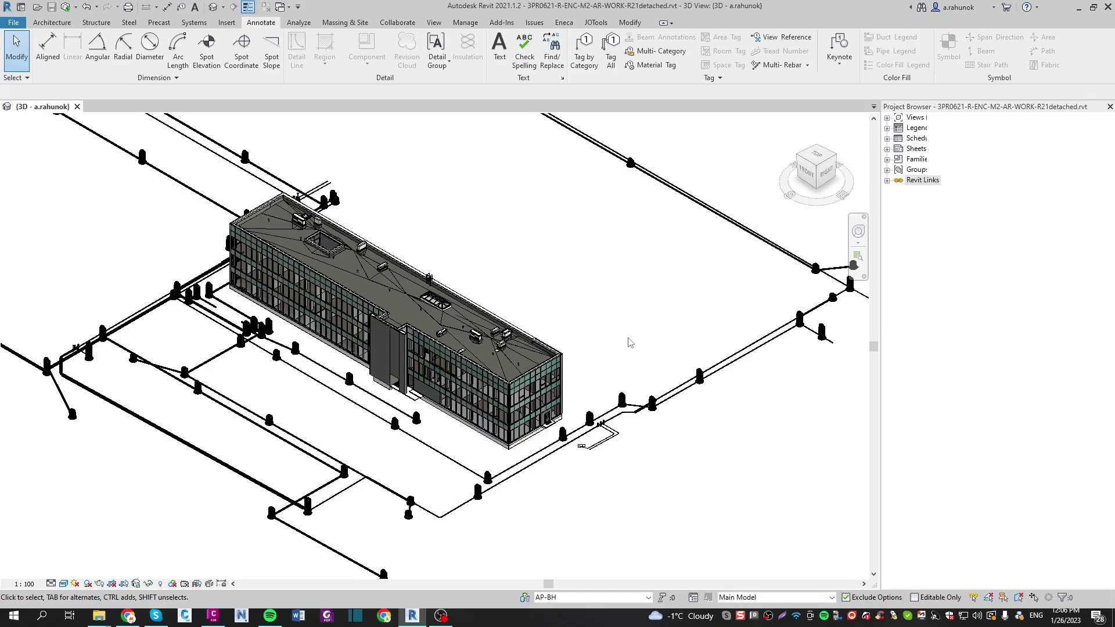
{"action": "middle_click_drag", "start_coordinate": [556, 499], "coordinate": [642, 410]}
{"action": "scroll", "coordinate": [634, 406], "scroll_direction": "up", "scroll_amount": 4}
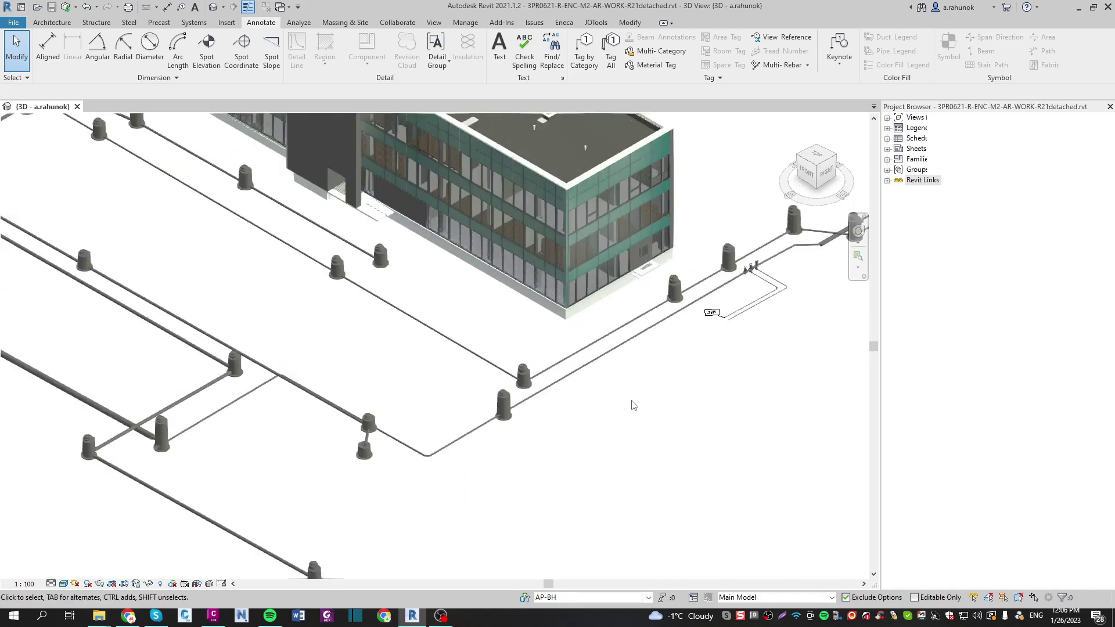
{"action": "middle_click_drag", "start_coordinate": [644, 368], "coordinate": [730, 461]}
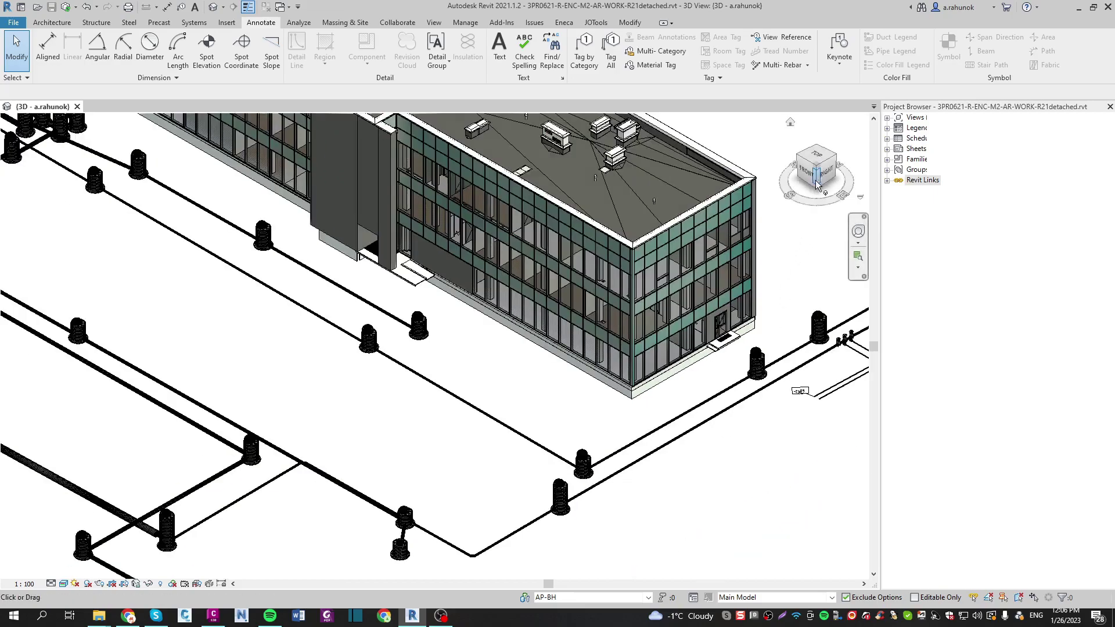
{"action": "left_click_drag", "start_coordinate": [817, 185], "coordinate": [833, 167]}
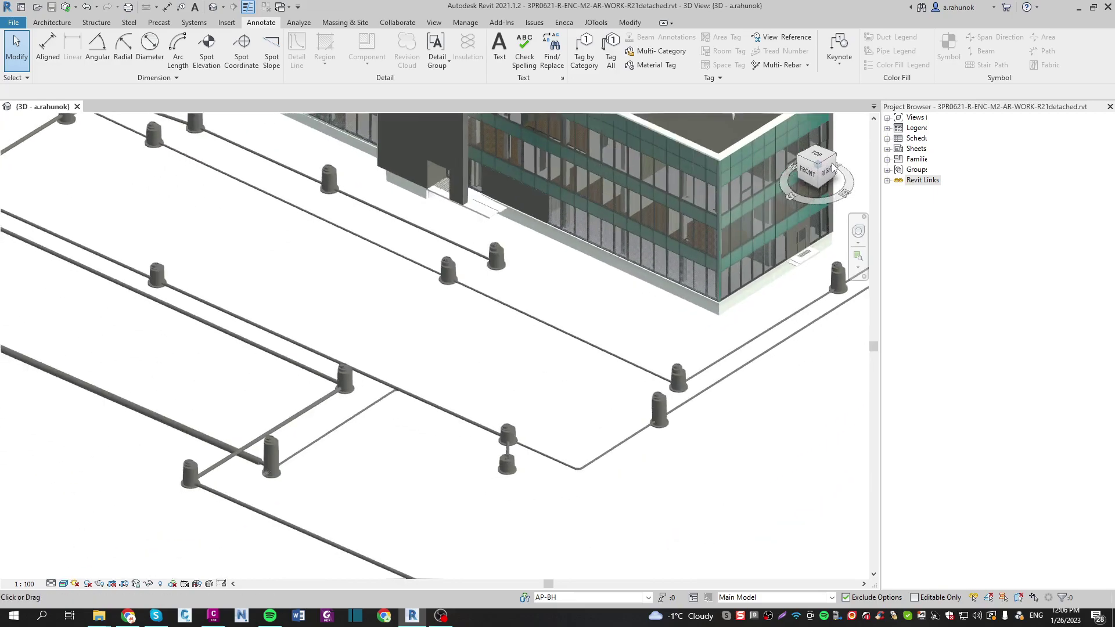
{"action": "middle_click_drag", "start_coordinate": [672, 227], "coordinate": [546, 338]}
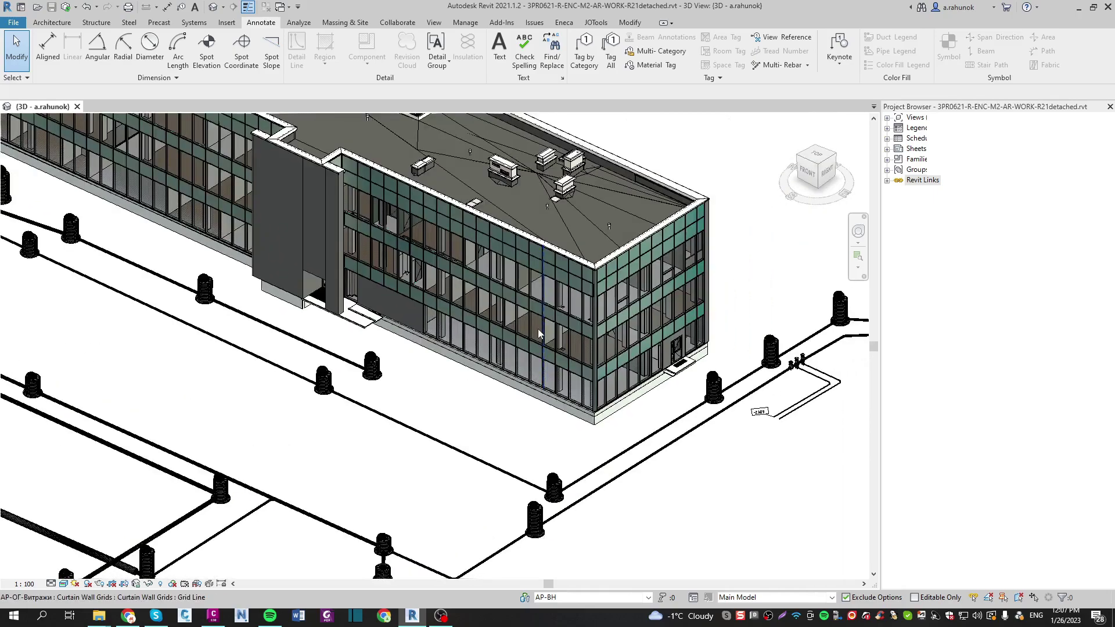